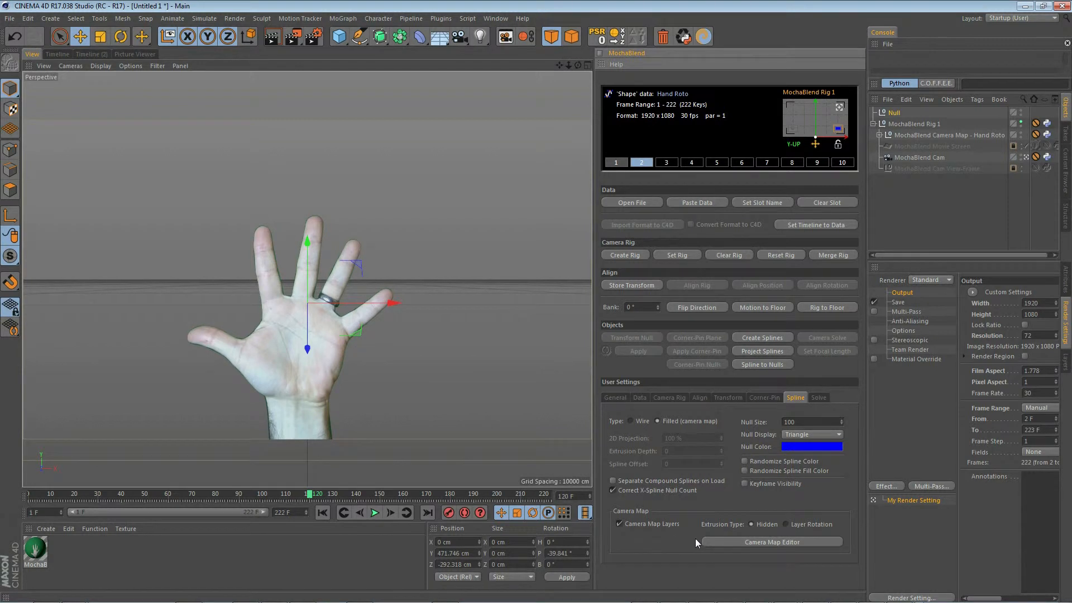
# Delete the Null object and the existing MochaBlend Camera Map - Hand Roto object from the scene
pyautogui.click(899, 114)
pyautogui.press('Delete')
pyautogui.click(922, 124)
pyautogui.press('Delete')
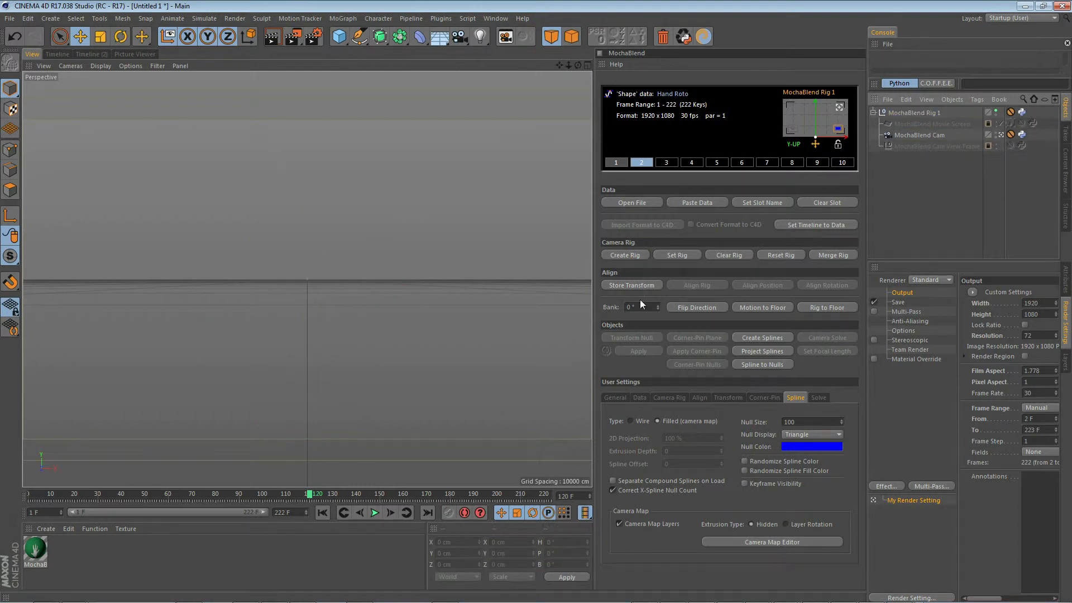
# Create filled camera-map splines from the Hand Roto shape data and view the rig from outside its camera
pyautogui.click(763, 339)
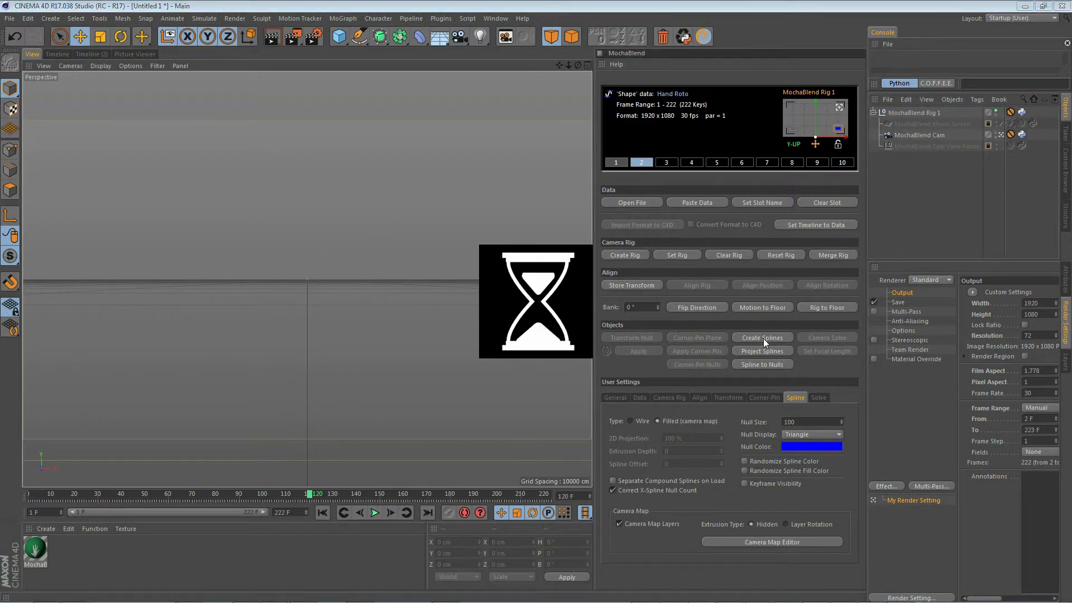
pyautogui.click(840, 107)
pyautogui.scroll(3, 466, 358)
pyautogui.keyDown('alt'); pyautogui.moveTo(466, 349); pyautogui.dragTo(484, 263); pyautogui.keyUp('alt')
pyautogui.scroll(-3, 486, 264)
pyautogui.keyDown('alt'); pyautogui.moveTo(467, 246); pyautogui.dragTo(510, 269, button='middle'); pyautogui.keyUp('alt')
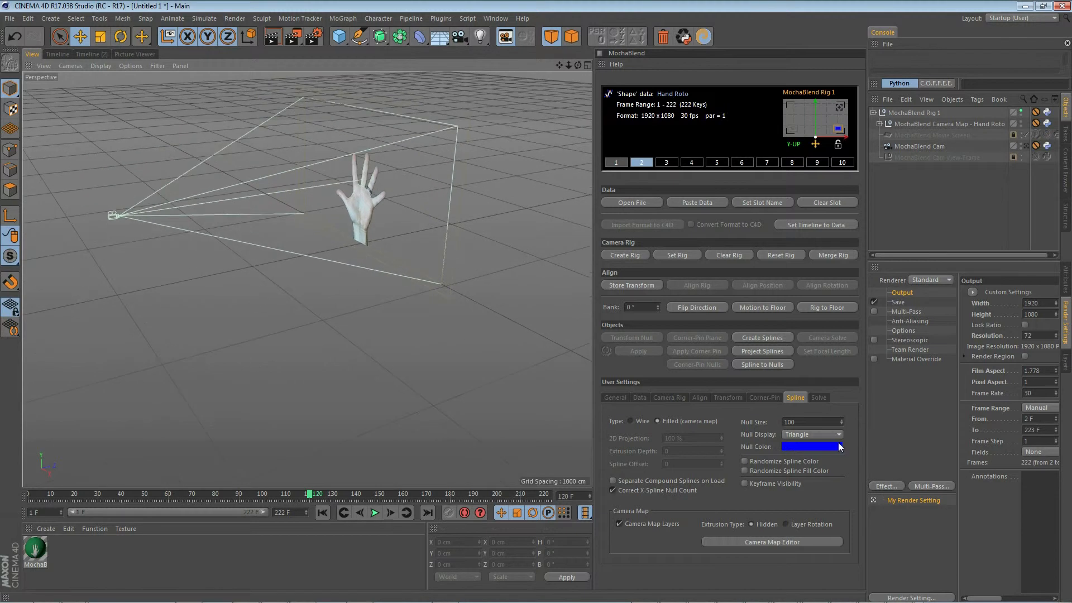
# Open the Camera Map Editor, move its window clear of the 3D viewport, and orbit to see the hand and camera
pyautogui.click(779, 540)
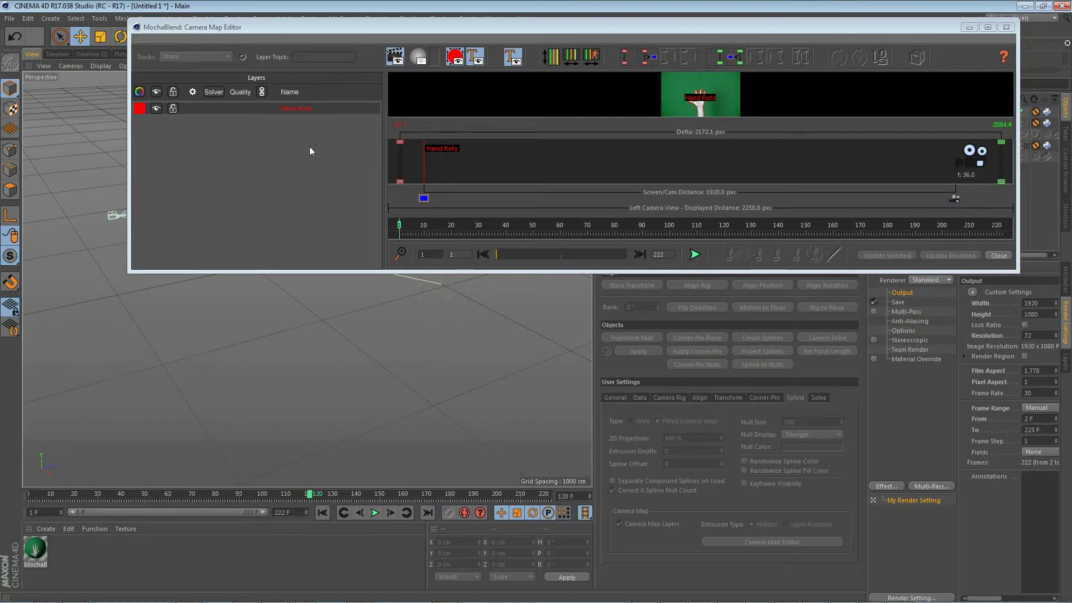
pyautogui.moveTo(511, 27); pyautogui.dragTo(492, 41)
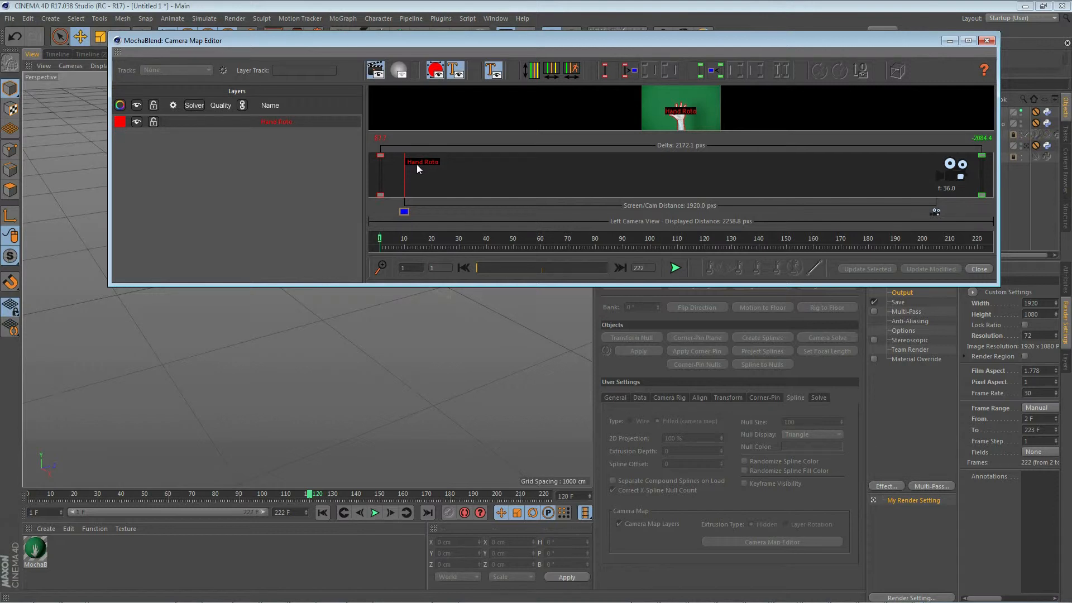
pyautogui.moveTo(460, 42); pyautogui.dragTo(380, 343)
pyautogui.keyDown('alt'); pyautogui.moveTo(202, 270); pyautogui.dragTo(496, 259); pyautogui.keyUp('alt')
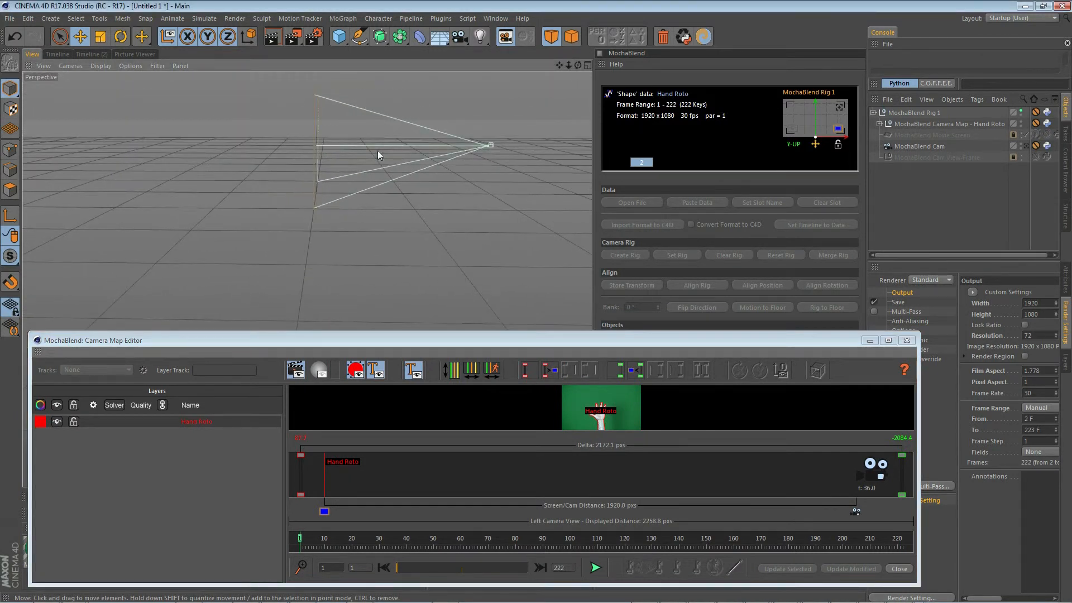
pyautogui.keyDown('alt'); pyautogui.moveTo(352, 158); pyautogui.dragTo(414, 239); pyautogui.keyUp('alt')
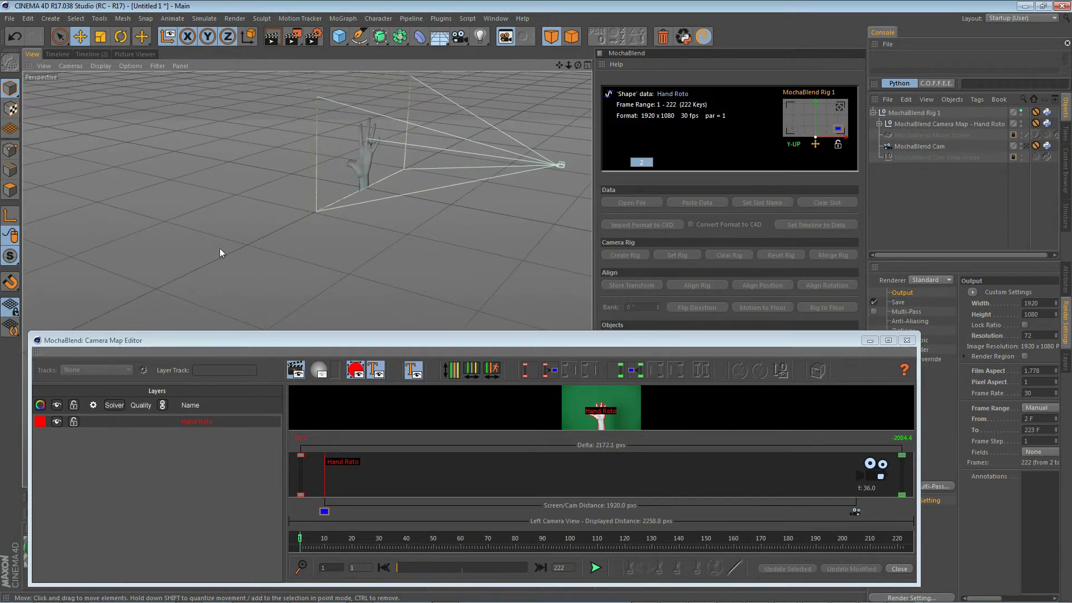
pyautogui.keyDown('alt'); pyautogui.moveTo(236, 237); pyautogui.dragTo(298, 196); pyautogui.keyUp('alt')
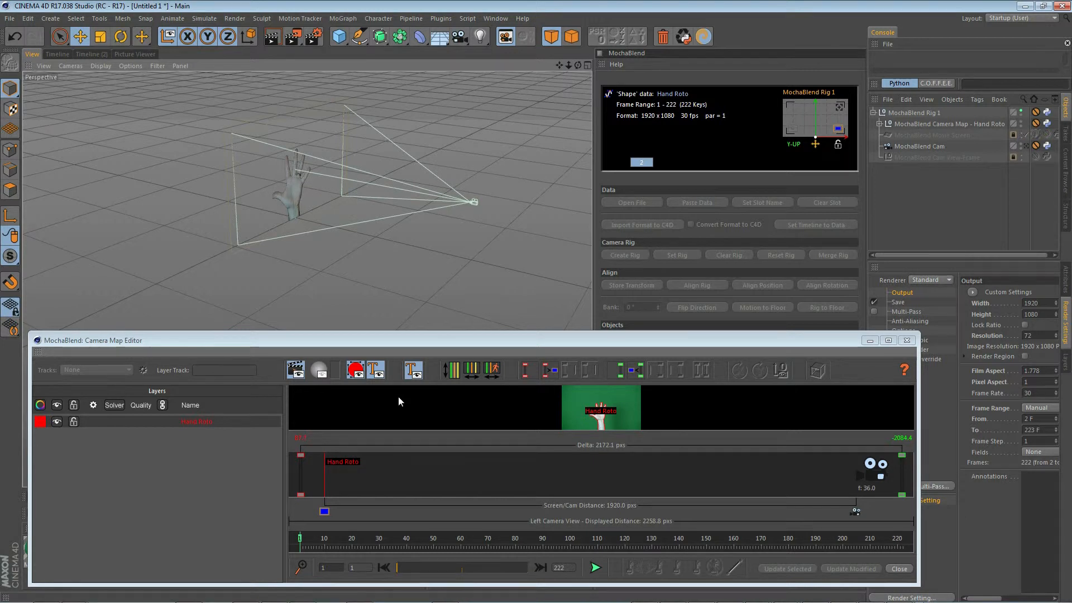
# Move the Hand Roto layer from the screen toward the camera and update the modified layers
pyautogui.click(346, 461)
pyautogui.moveTo(342, 462); pyautogui.dragTo(500, 471)
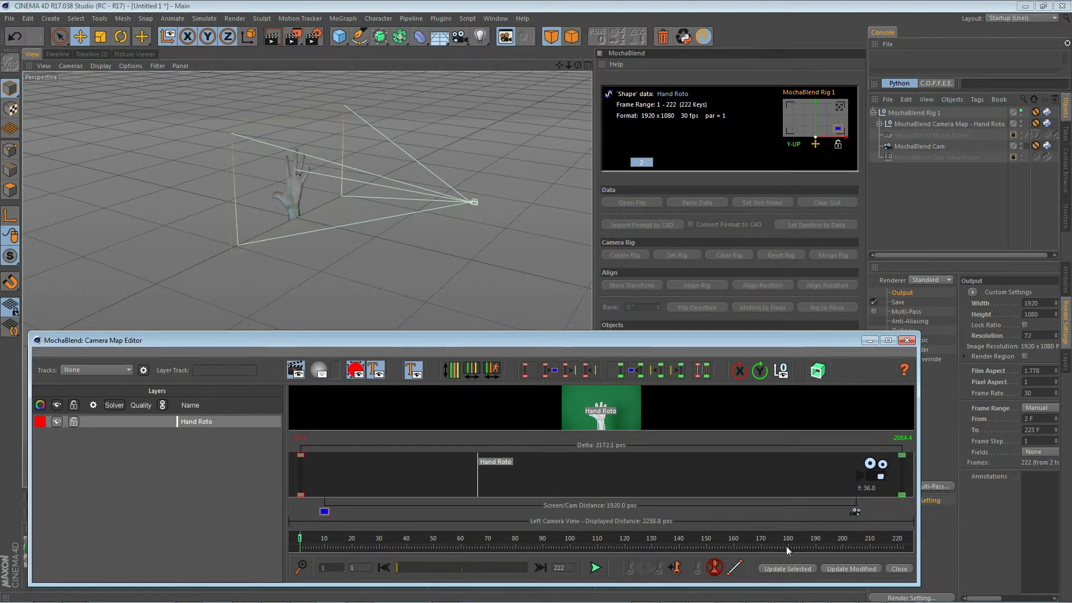
pyautogui.click(859, 568)
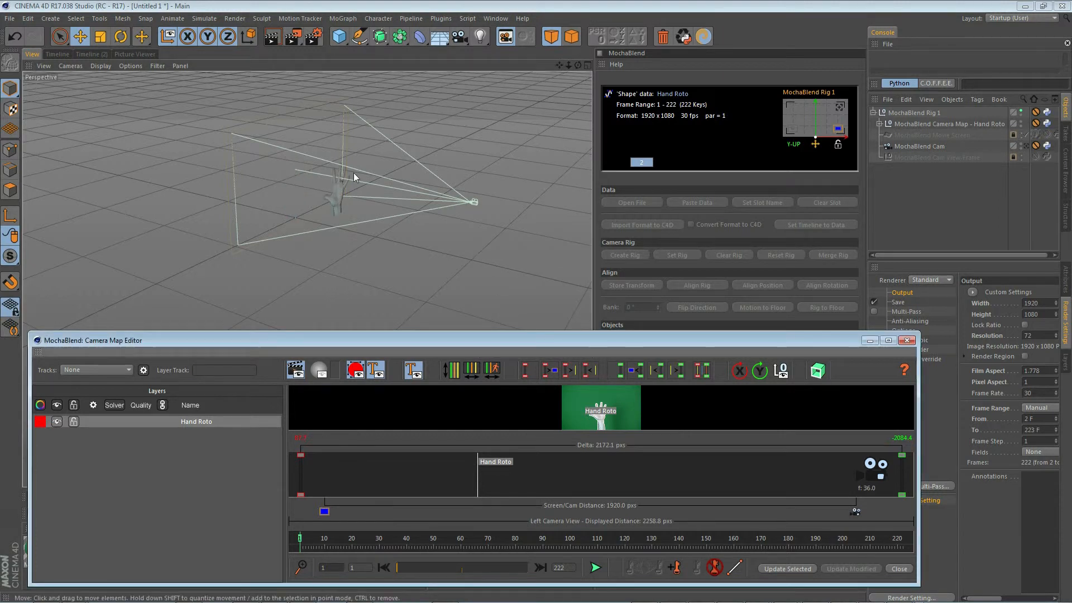
# Check the hand's depth in the scene, look through the rig camera, and show the movie screen footage
pyautogui.scroll(6, 354, 173)
pyautogui.keyDown('alt'); pyautogui.moveTo(358, 284); pyautogui.dragTo(538, 235); pyautogui.keyUp('alt')
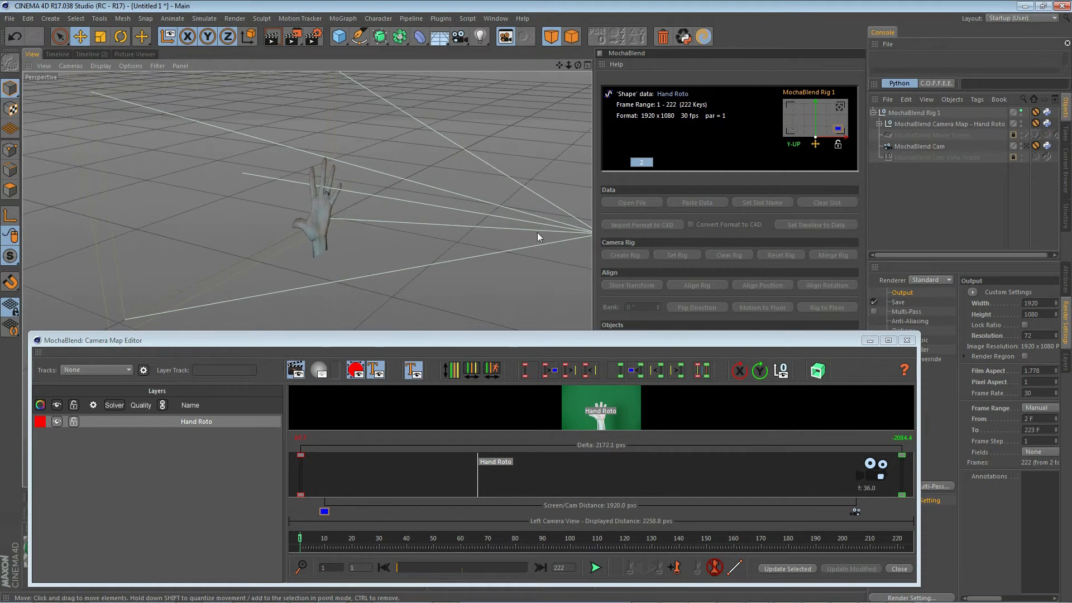
pyautogui.click(841, 106)
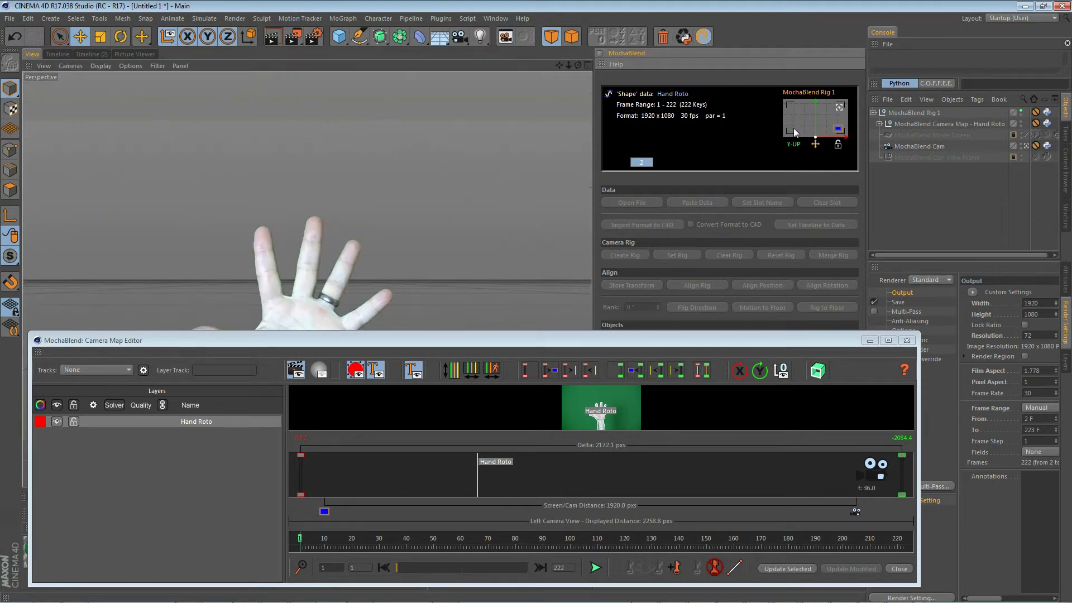
pyautogui.click(798, 129)
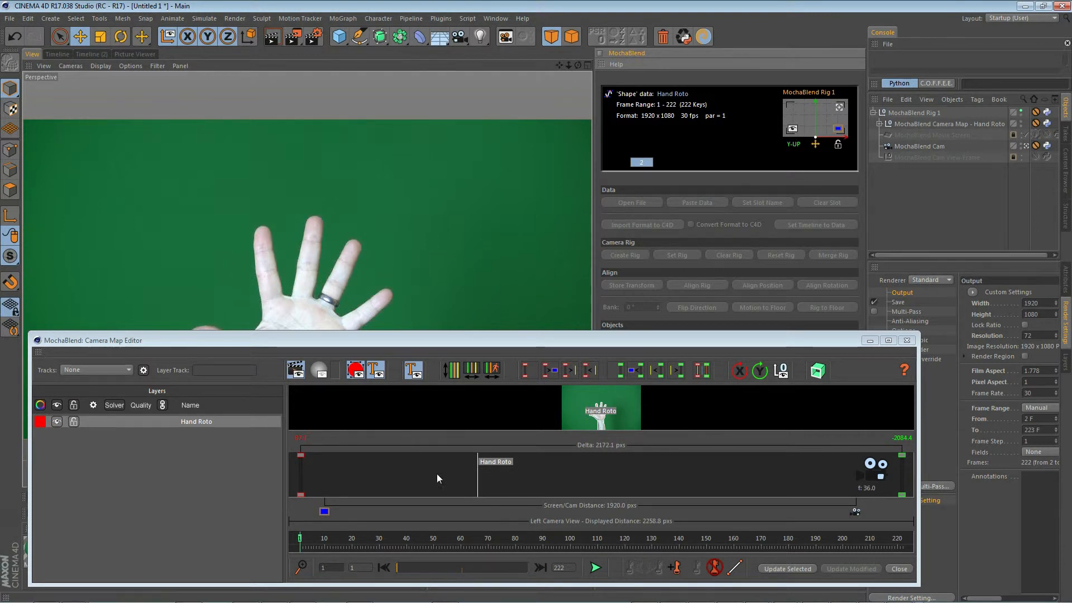
# Move the Hand Roto layer behind the screen, past the red guide, and update the modified layers while viewing outside the camera
pyautogui.scroll(-1, 441, 474)
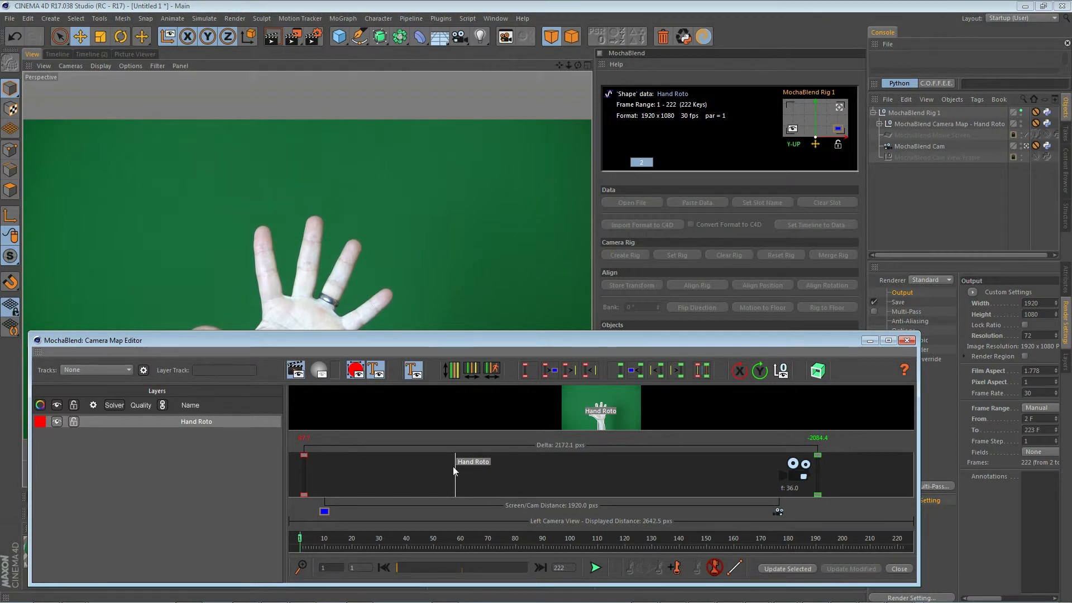
pyautogui.scroll(-4, 455, 466)
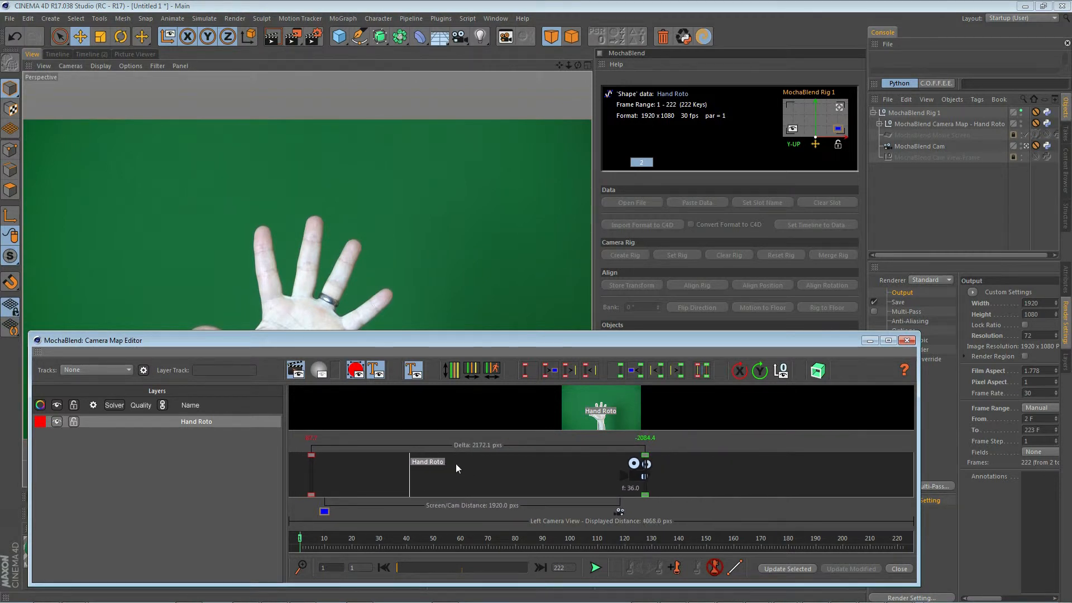
pyautogui.scroll(-1, 456, 465)
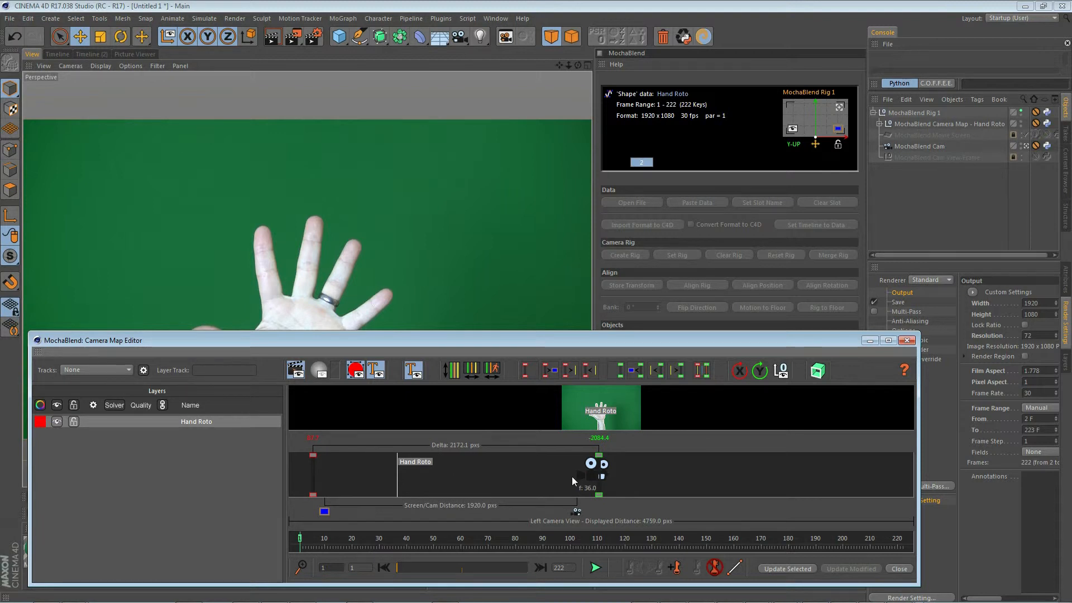
pyautogui.moveTo(489, 473); pyautogui.dragTo(693, 476, button='middle')
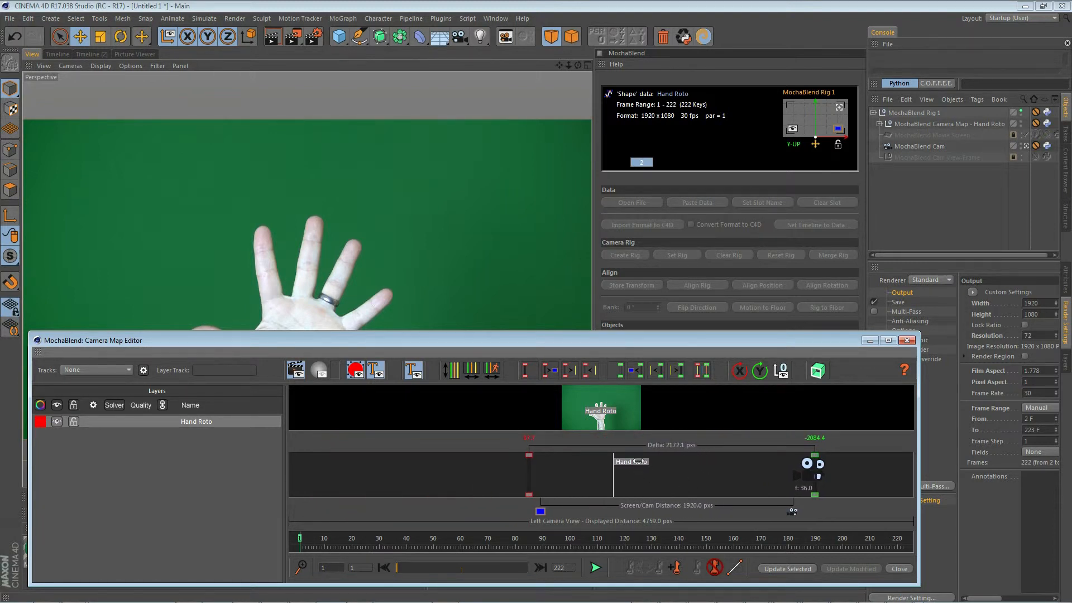
pyautogui.moveTo(639, 461); pyautogui.dragTo(498, 463)
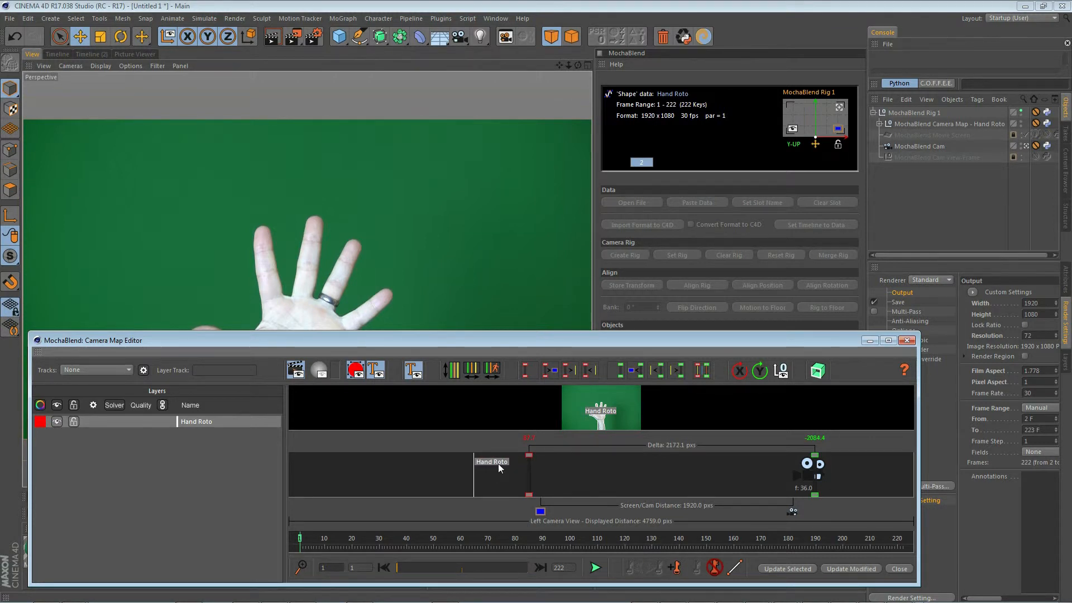
pyautogui.click(841, 106)
pyautogui.scroll(-3, 521, 203)
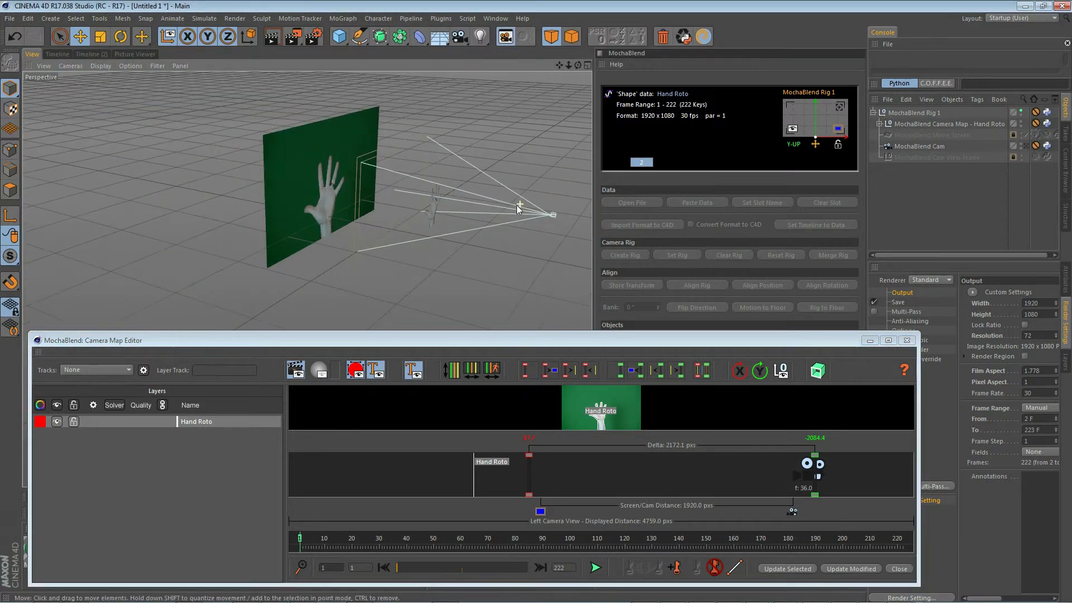
pyautogui.click(854, 569)
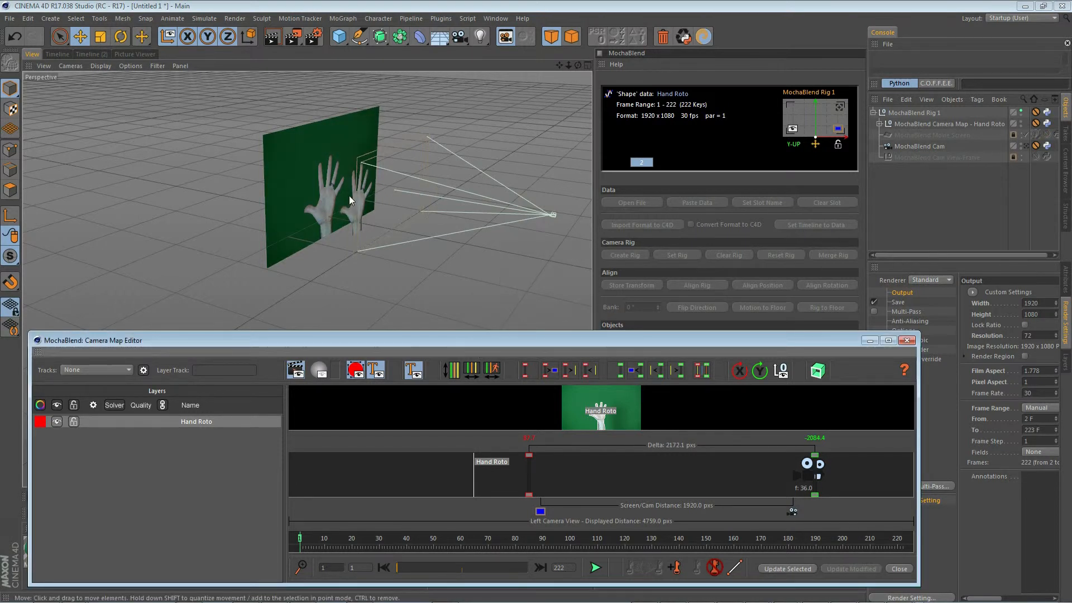
pyautogui.keyDown('alt'); pyautogui.moveTo(384, 254); pyautogui.dragTo(421, 259); pyautogui.keyUp('alt')
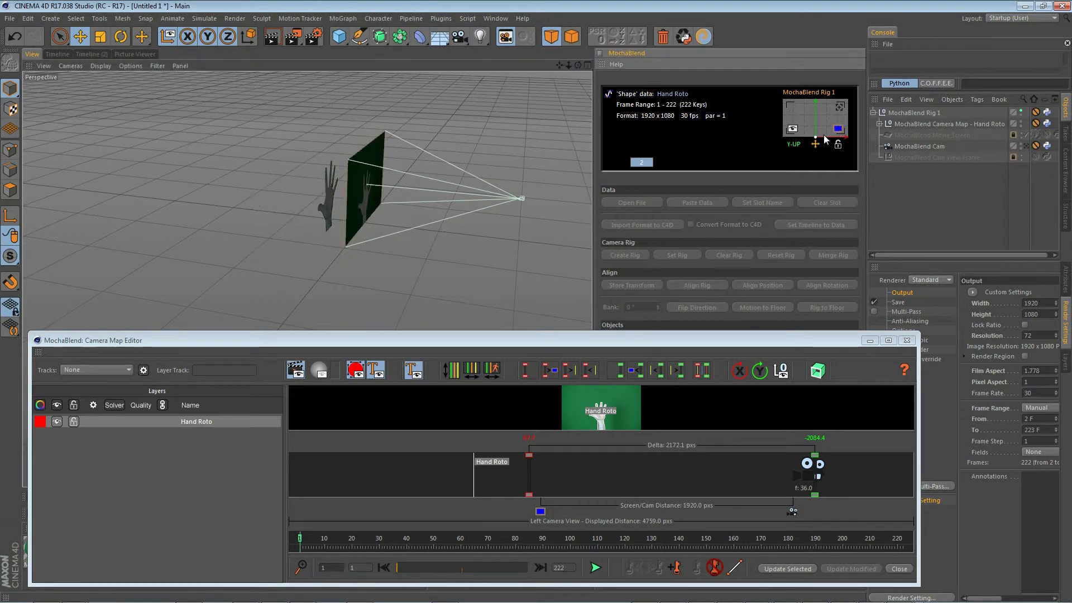
pyautogui.moveTo(511, 251)
pyautogui.keyDown('alt'); pyautogui.mouseDown()
pyautogui.moveTo(484, 247)
pyautogui.moveTo(493, 247)
pyautogui.mouseUp(); pyautogui.keyUp('alt')
pyautogui.keyDown('alt'); pyautogui.moveTo(304, 224); pyautogui.dragTo(428, 276); pyautogui.keyUp('alt')
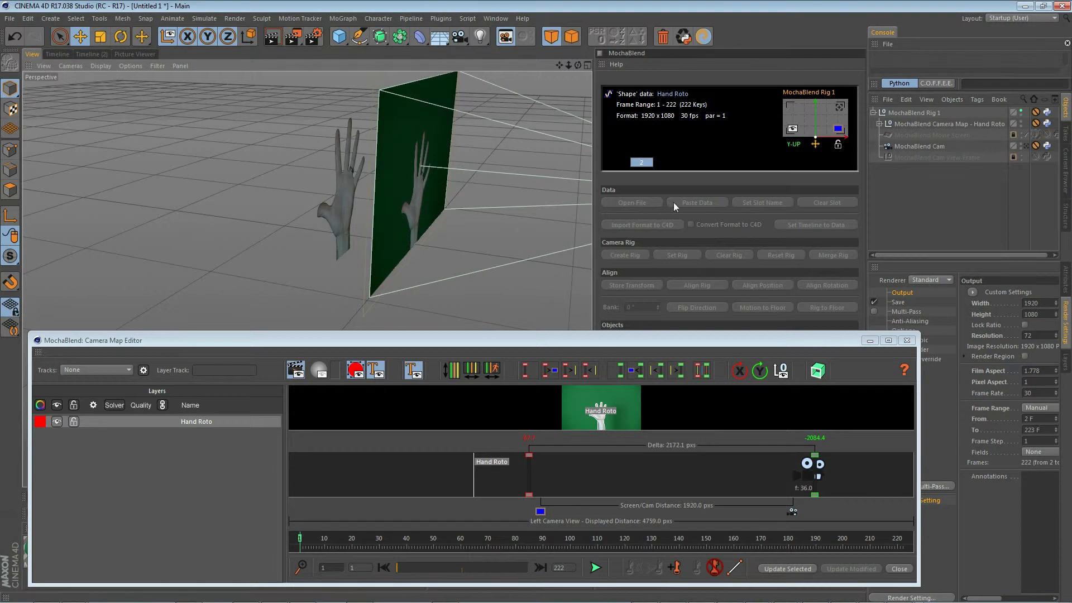
# Look through the rig camera and toggle the movie screen to compare the hand with the footage, leaving the screen hidden
pyautogui.click(840, 107)
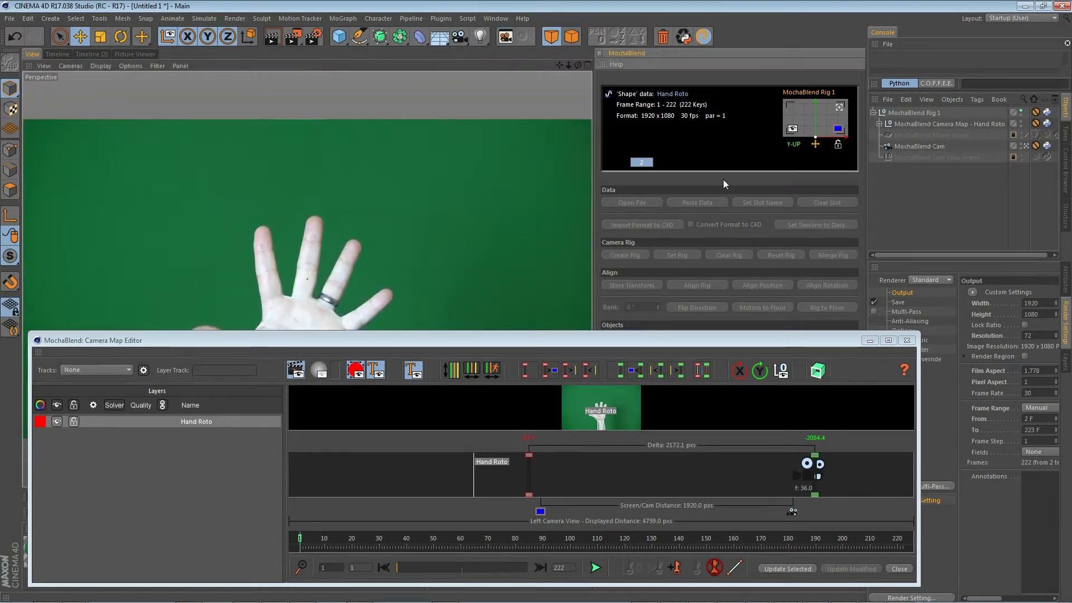
pyautogui.click(793, 128)
pyautogui.click(793, 128)
pyautogui.click(794, 127)
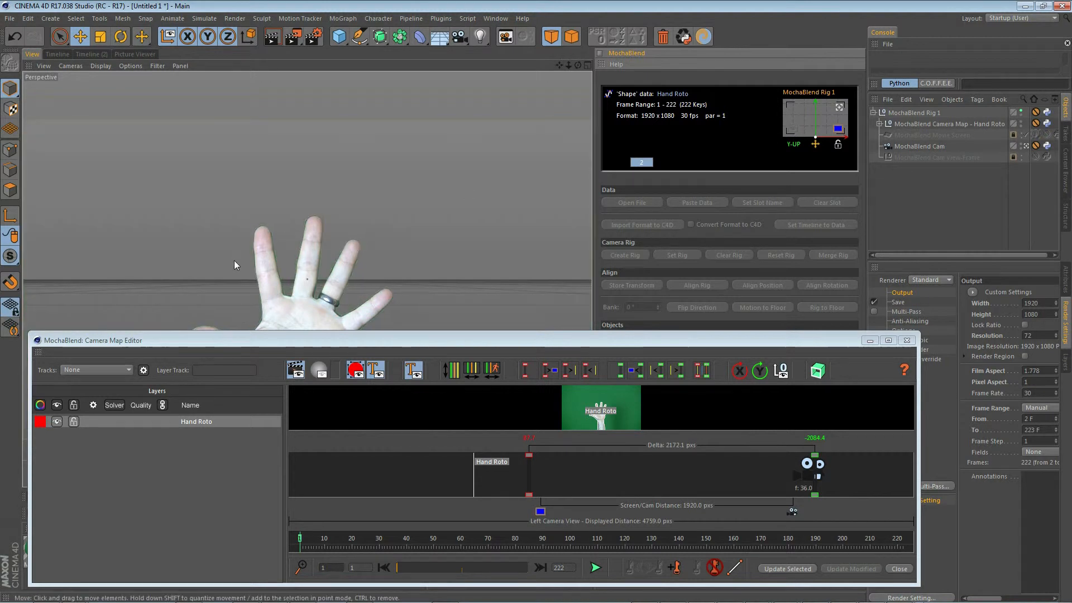
pyautogui.click(793, 129)
pyautogui.click(793, 129)
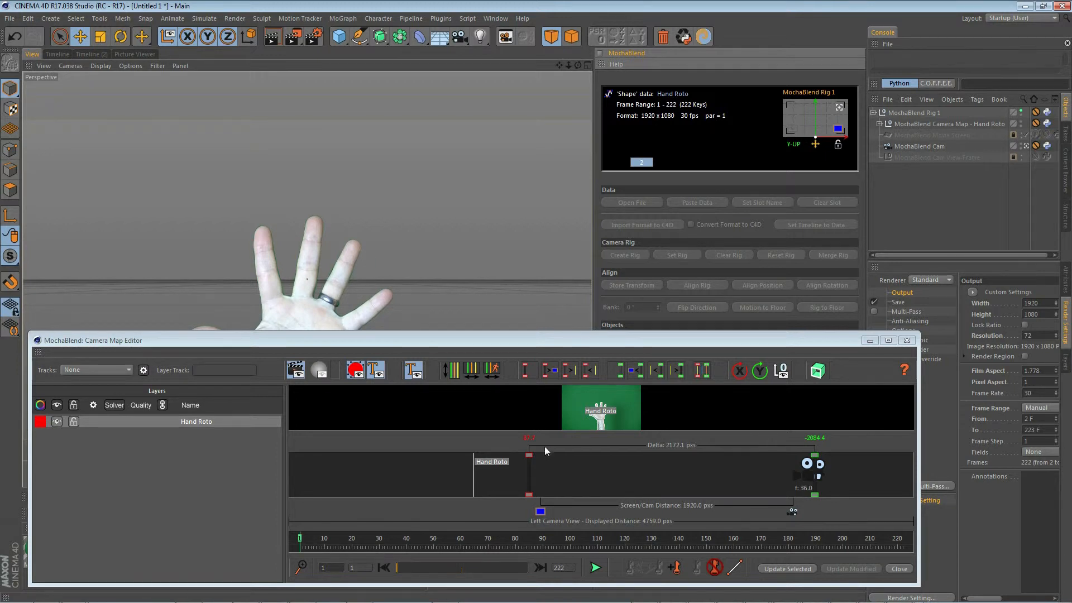
# Move the Hand Roto layer in front of the screen, between the red and green guides
pyautogui.moveTo(505, 468); pyautogui.dragTo(668, 464)
pyautogui.scroll(4, 671, 477)
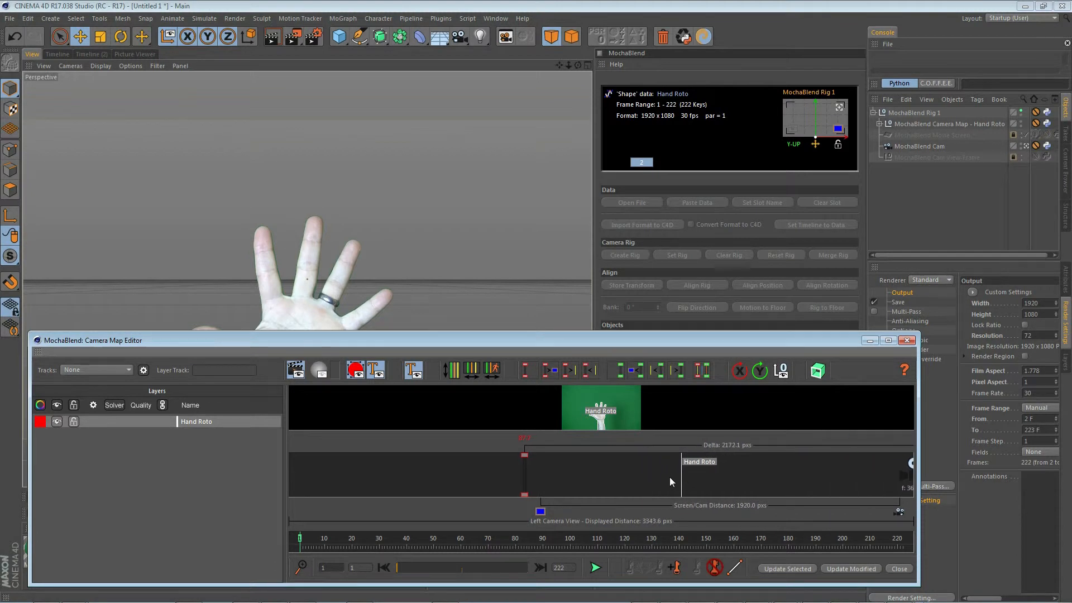
pyautogui.moveTo(636, 477)
pyautogui.mouseDown(button='middle')
pyautogui.moveTo(479, 478)
pyautogui.moveTo(538, 480)
pyautogui.mouseUp(button='middle')
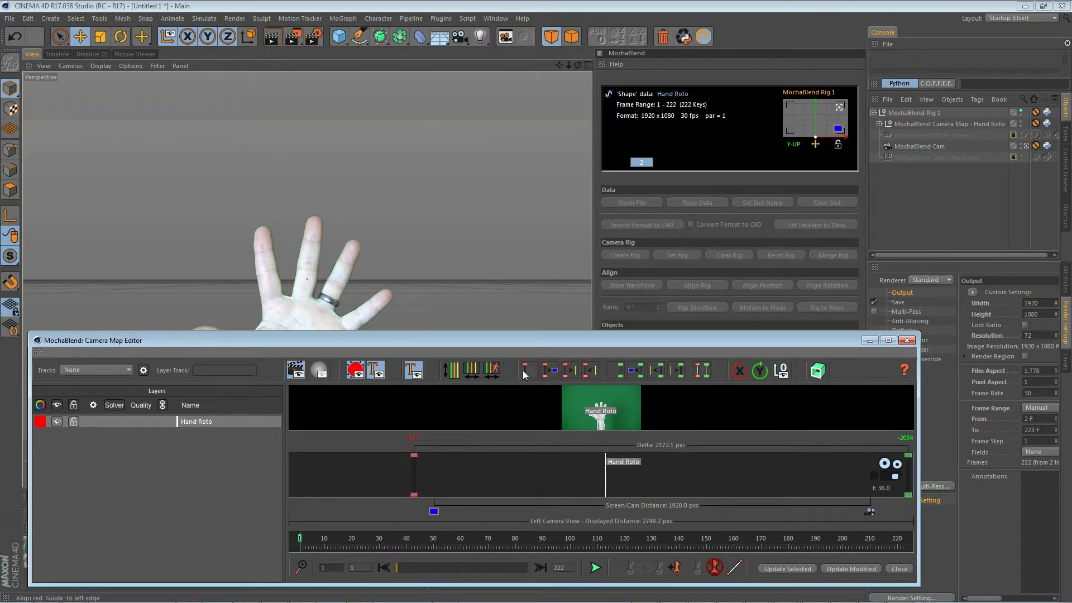
# Fit the editor view to the guides and bring both guides inward around Hand Roto, with the green one at about -1321 px
pyautogui.click(476, 372)
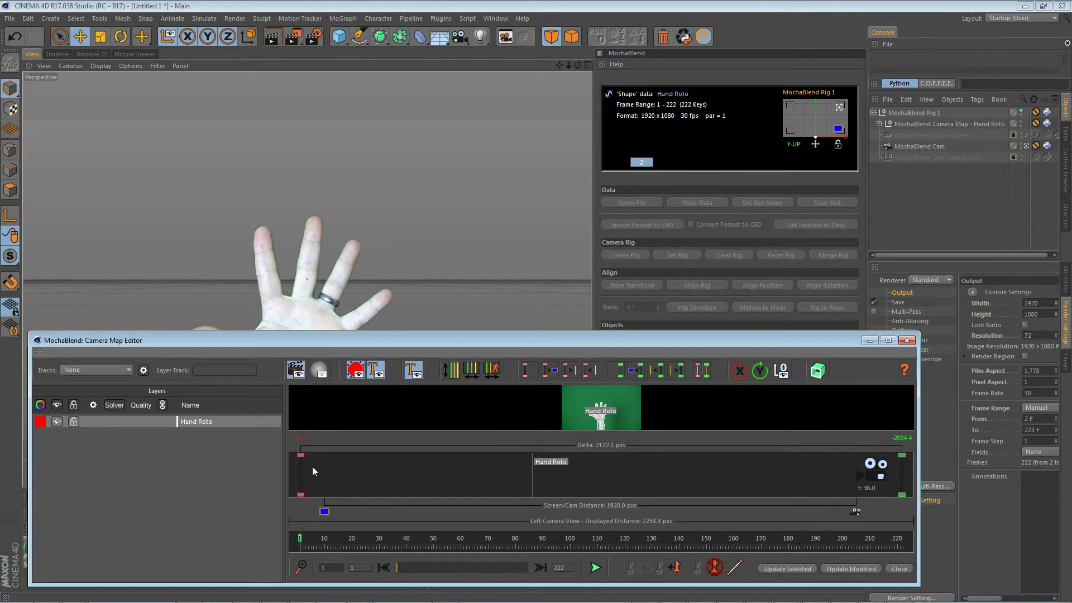
pyautogui.moveTo(302, 469); pyautogui.dragTo(378, 470)
pyautogui.moveTo(902, 474); pyautogui.dragTo(691, 473)
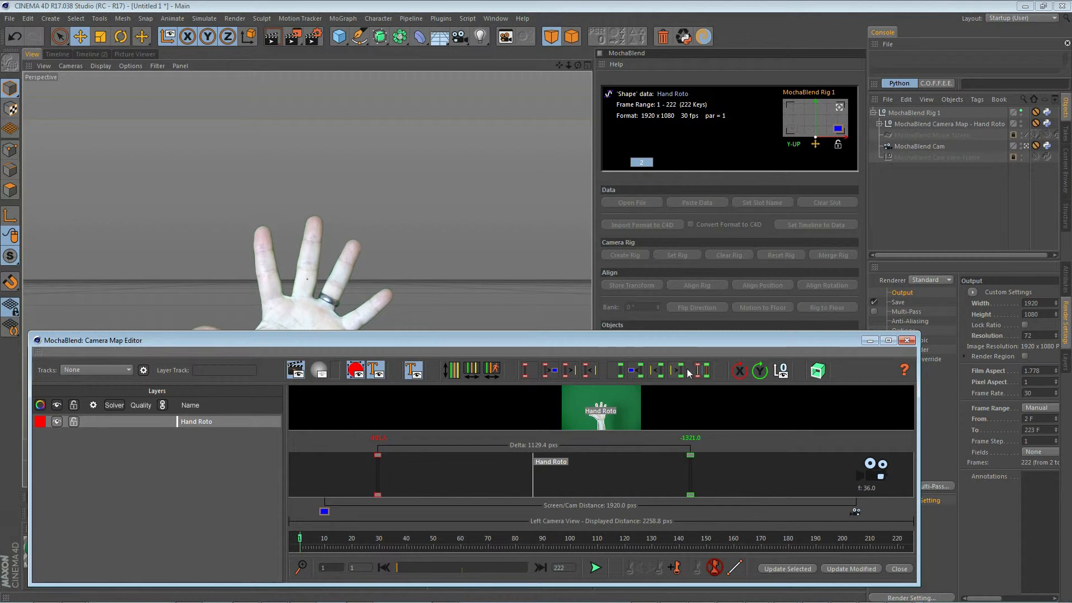
# Align the red guide to the left edge, and to the screen
pyautogui.click(526, 370)
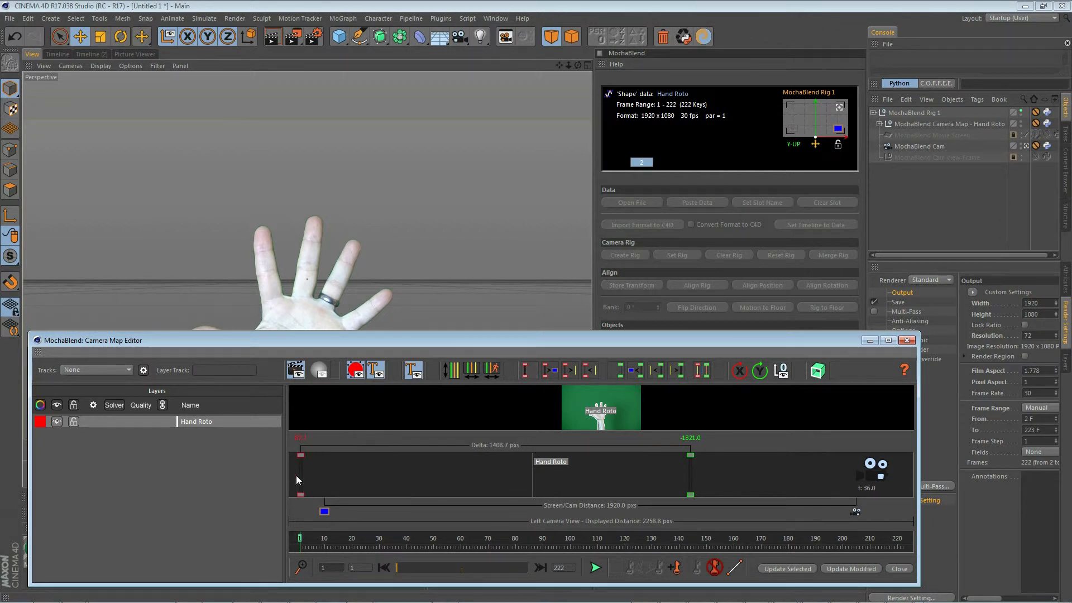
pyautogui.click(556, 371)
# Move the red guide in front of the screen and set its exact position to -100
pyautogui.moveTo(326, 463); pyautogui.dragTo(356, 464)
pyautogui.doubleClick(356, 439)
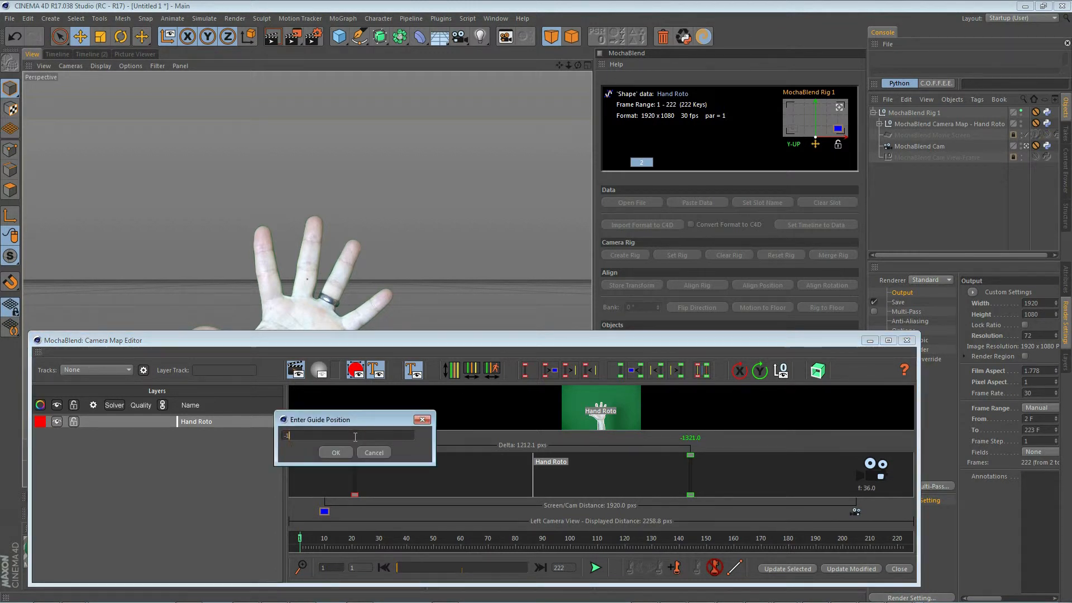
pyautogui.write('-100')
pyautogui.press('Return')
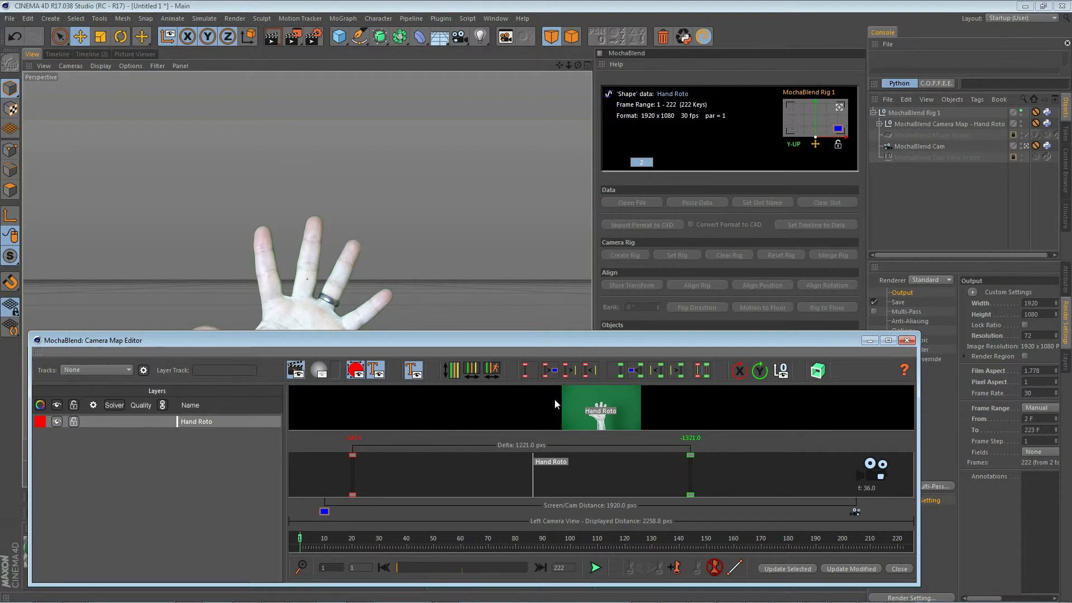
# Align the Hand Roto layer to the red guide and view the rig from outside its camera
pyautogui.click(591, 368)
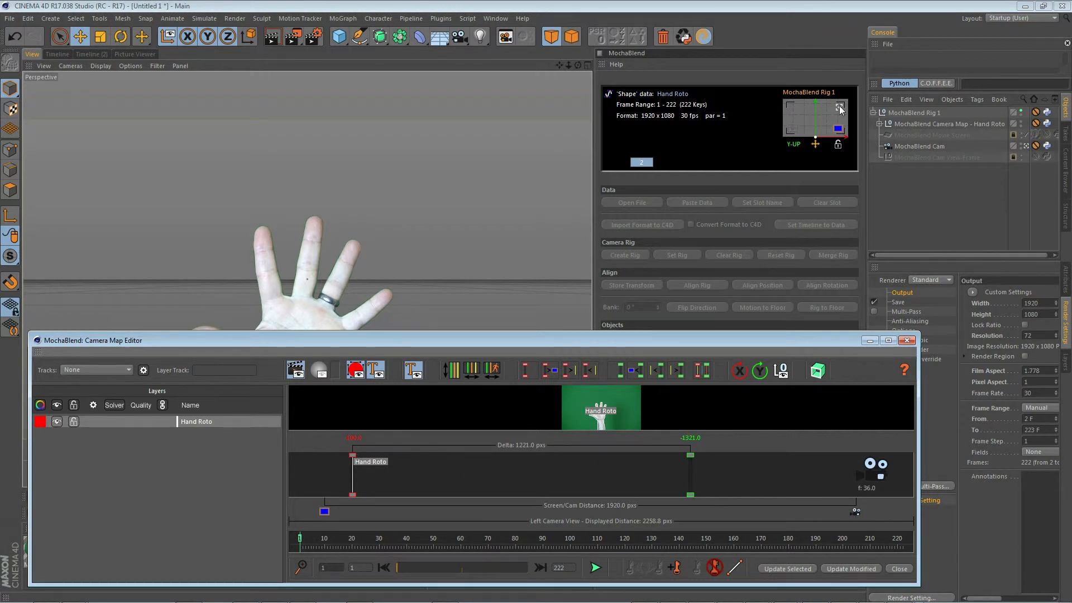
pyautogui.click(711, 139)
pyautogui.scroll(-2, 128, 191)
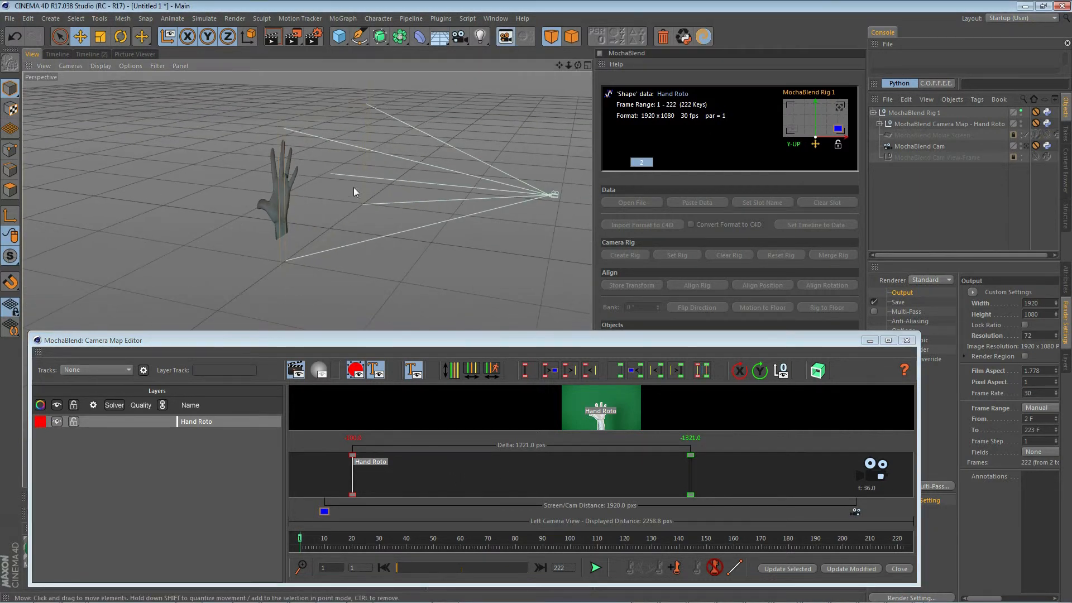
pyautogui.scroll(3, 367, 180)
pyautogui.scroll(1, 367, 180)
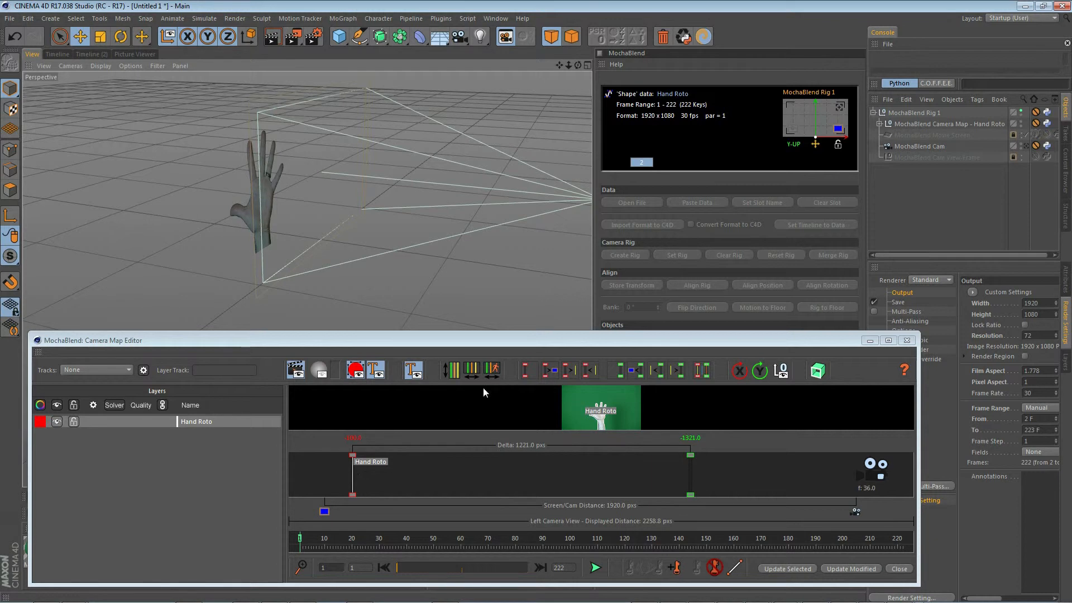
# Align the red guide to the movie screen and the Hand Roto layer to that guide, updating the modified layer in the scene
pyautogui.click(554, 372)
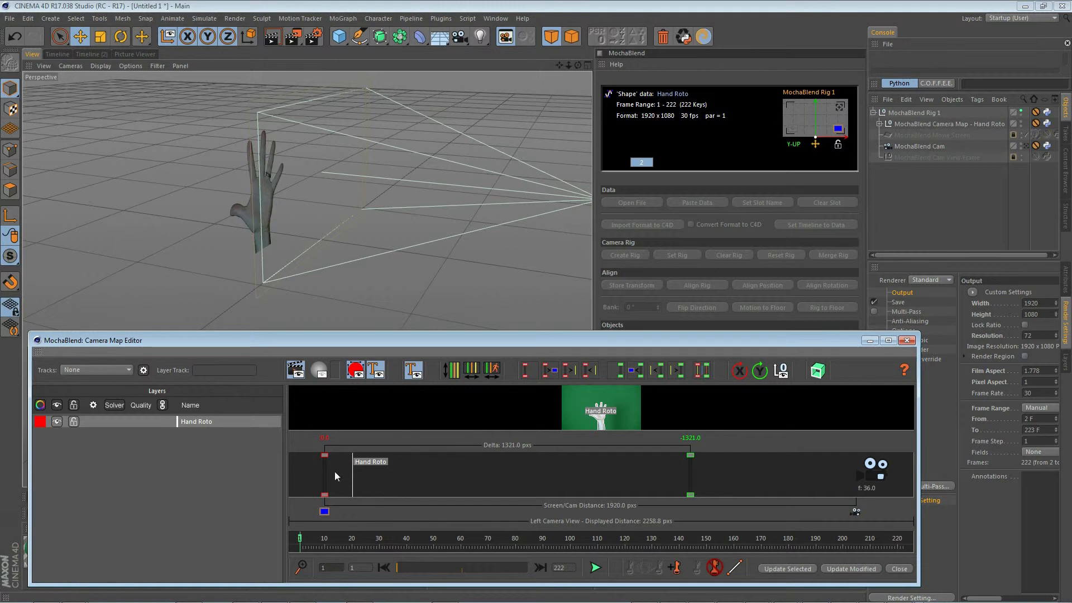
pyautogui.click(593, 371)
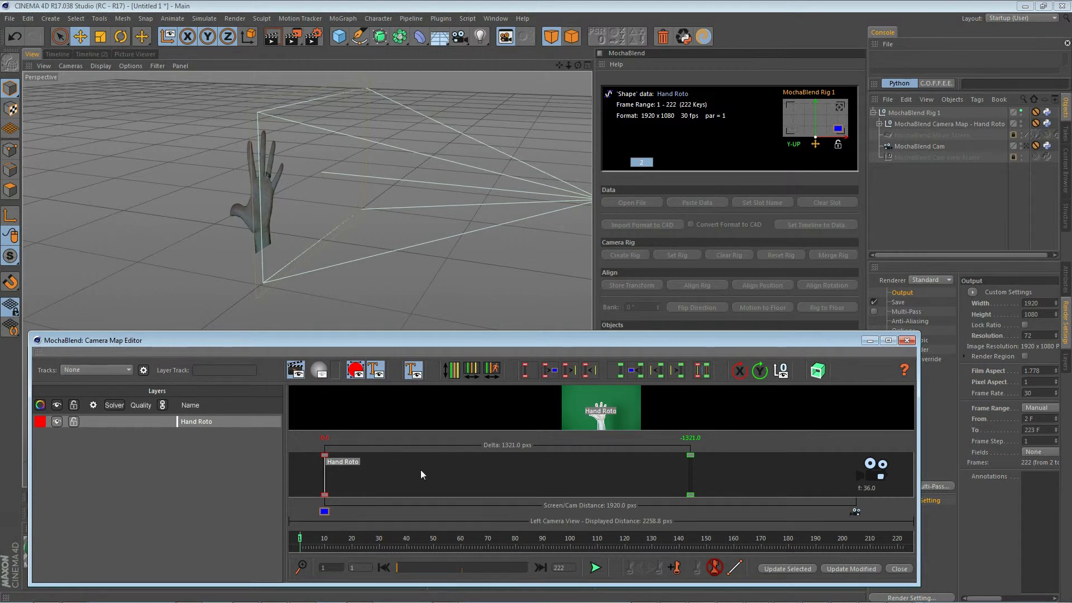
pyautogui.click(849, 568)
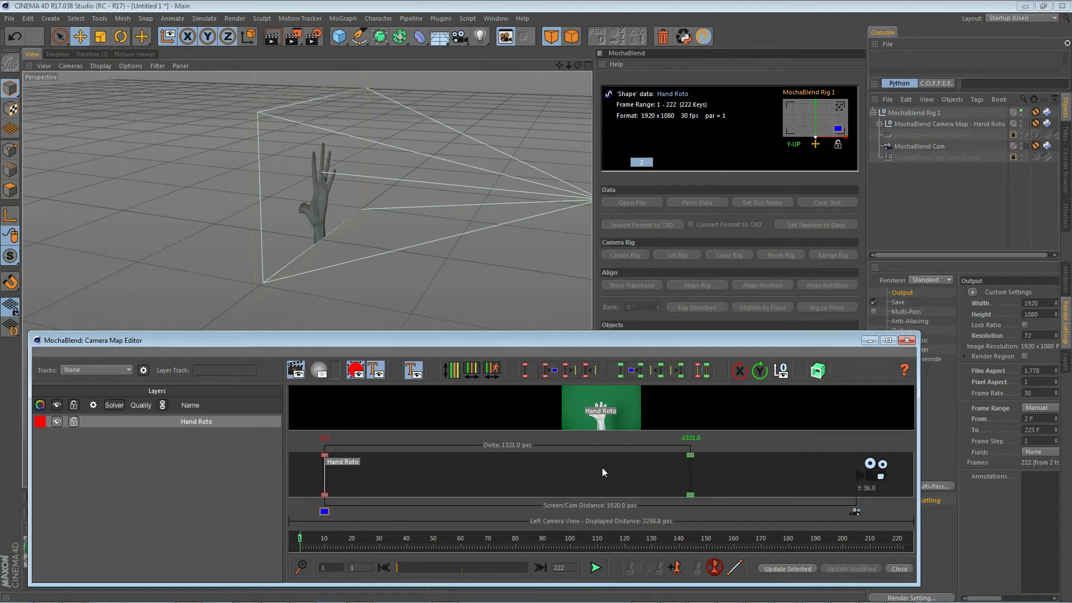
# Keyframe Hand Roto's depth at frame 1, then move the layer towards the camera and keyframe it at frame 100
pyautogui.click(674, 567)
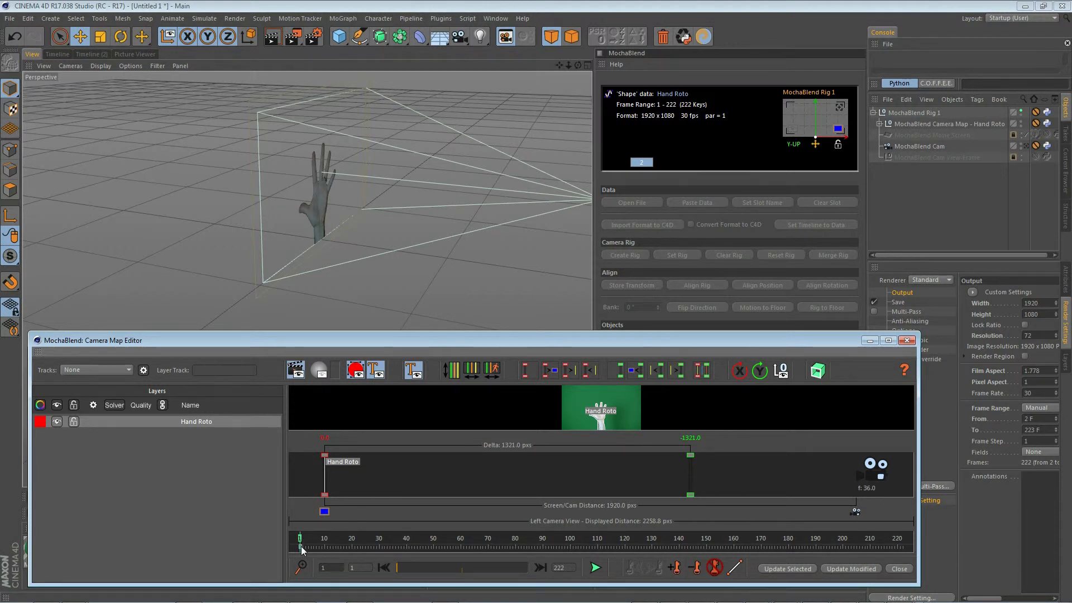
pyautogui.moveTo(300, 540); pyautogui.dragTo(571, 547)
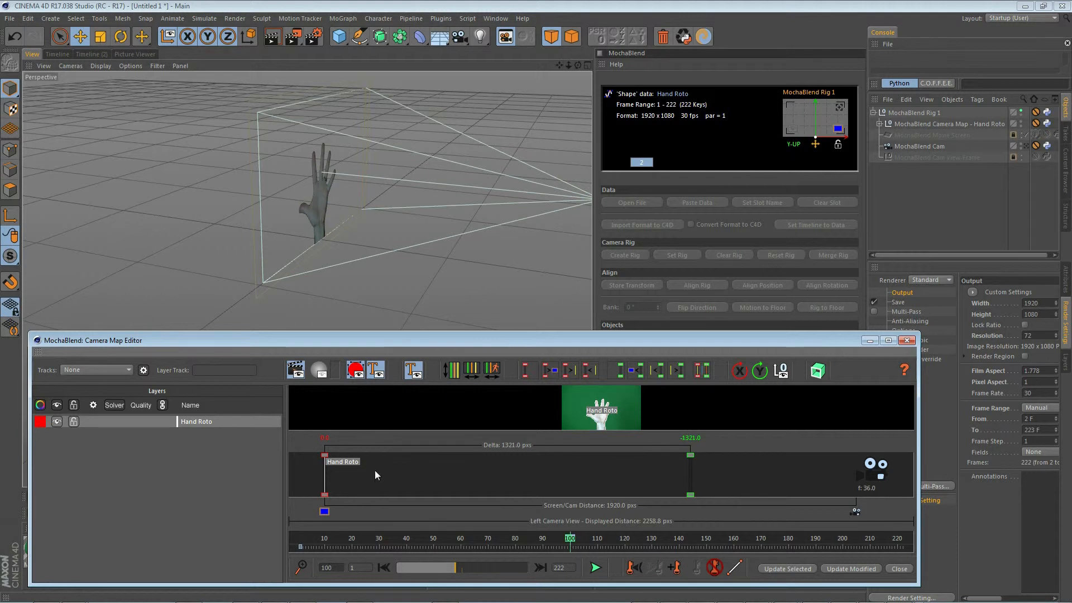
pyautogui.moveTo(351, 467); pyautogui.dragTo(638, 479)
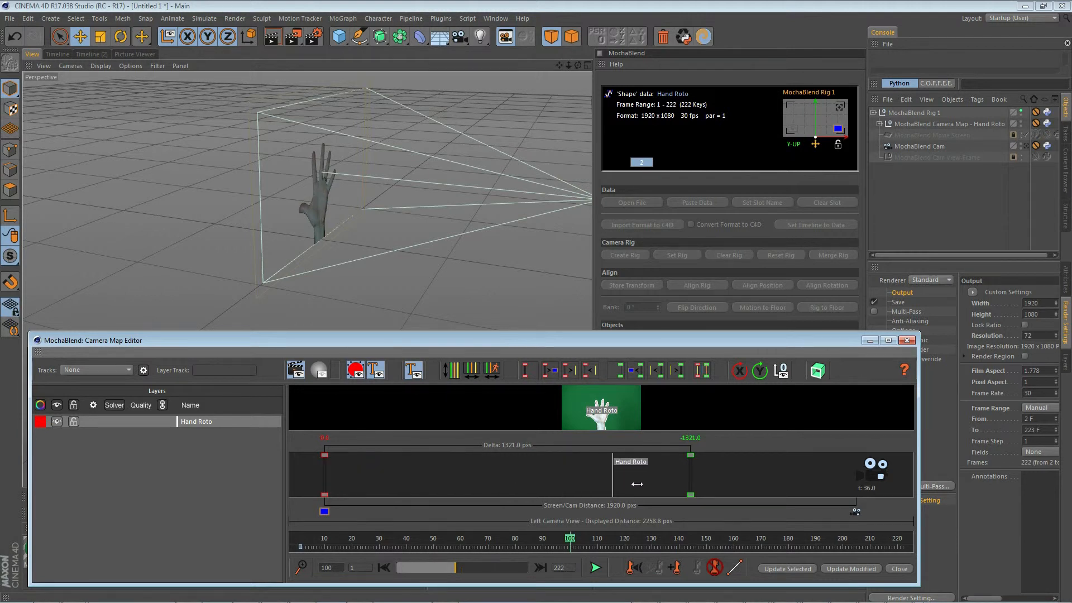
pyautogui.click(676, 569)
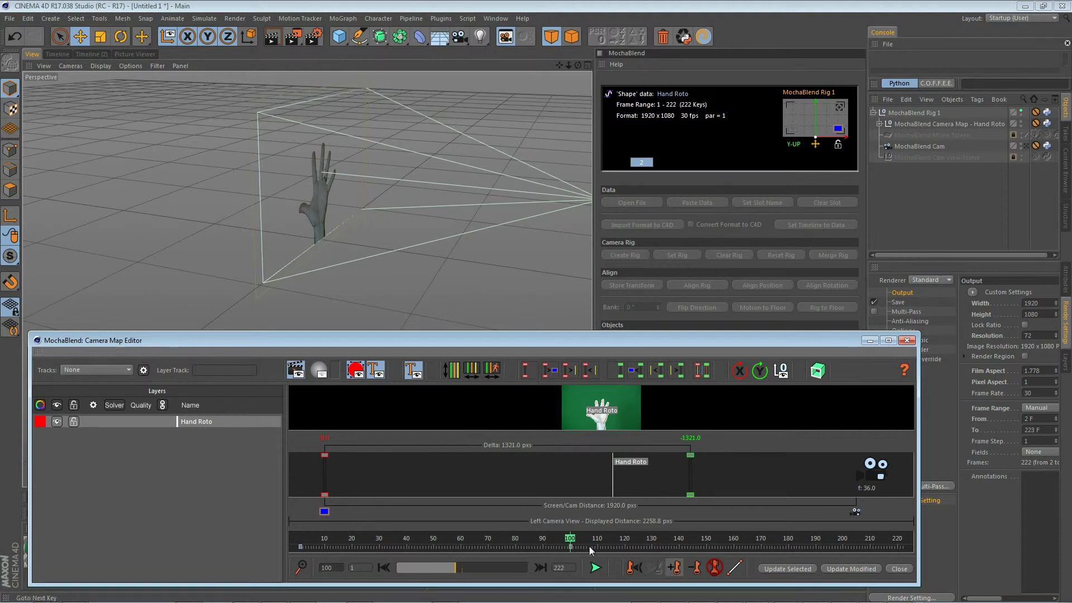
# Scrub back to frame 15 and switch the new key type to ease and back to linear
pyautogui.moveTo(572, 540); pyautogui.dragTo(338, 539)
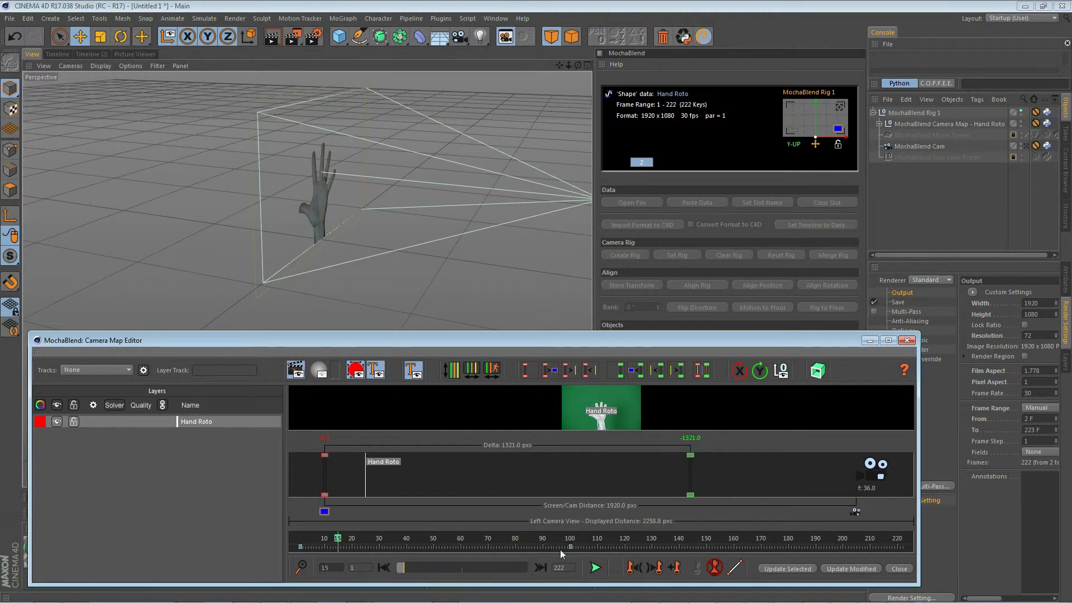
pyautogui.click(736, 568)
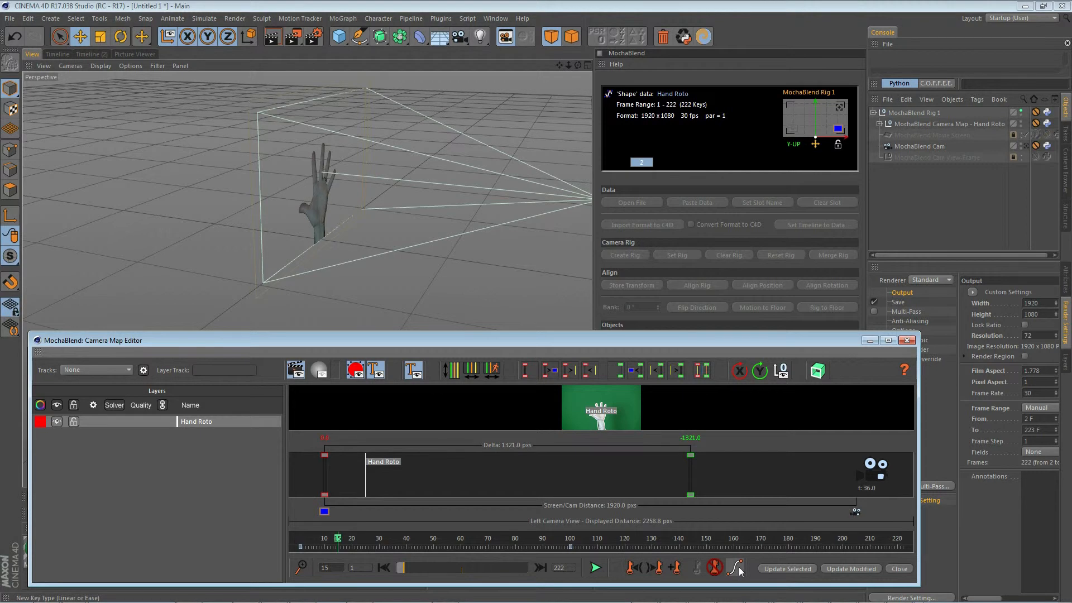
pyautogui.click(737, 568)
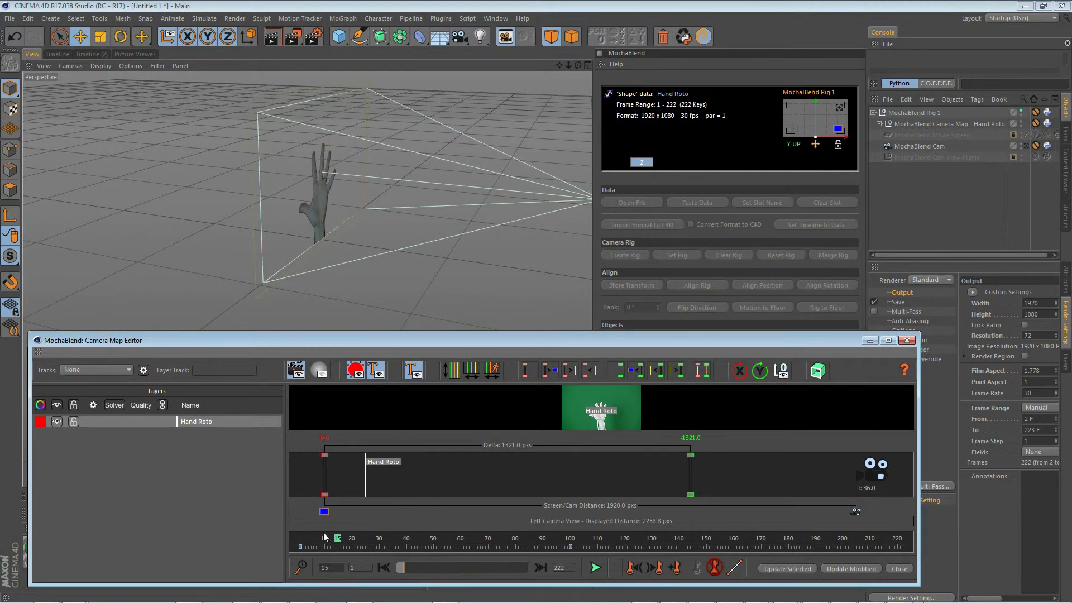
# Return to frame 1 and play back the keyframed depth motion of Hand Roto
pyautogui.moveTo(339, 540); pyautogui.dragTo(300, 541)
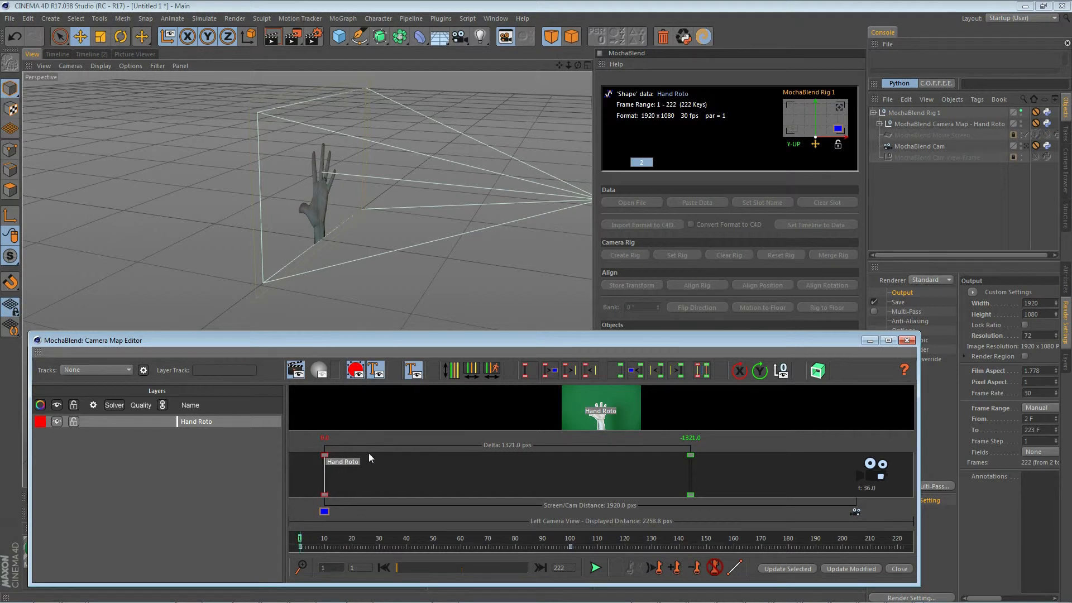
pyautogui.click(595, 567)
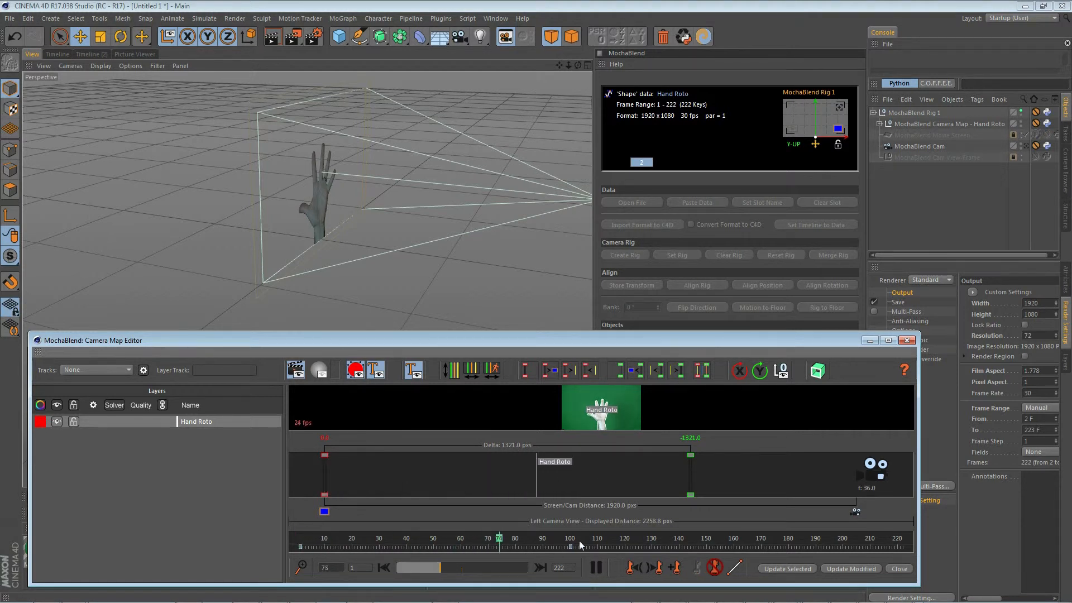
pyautogui.click(595, 567)
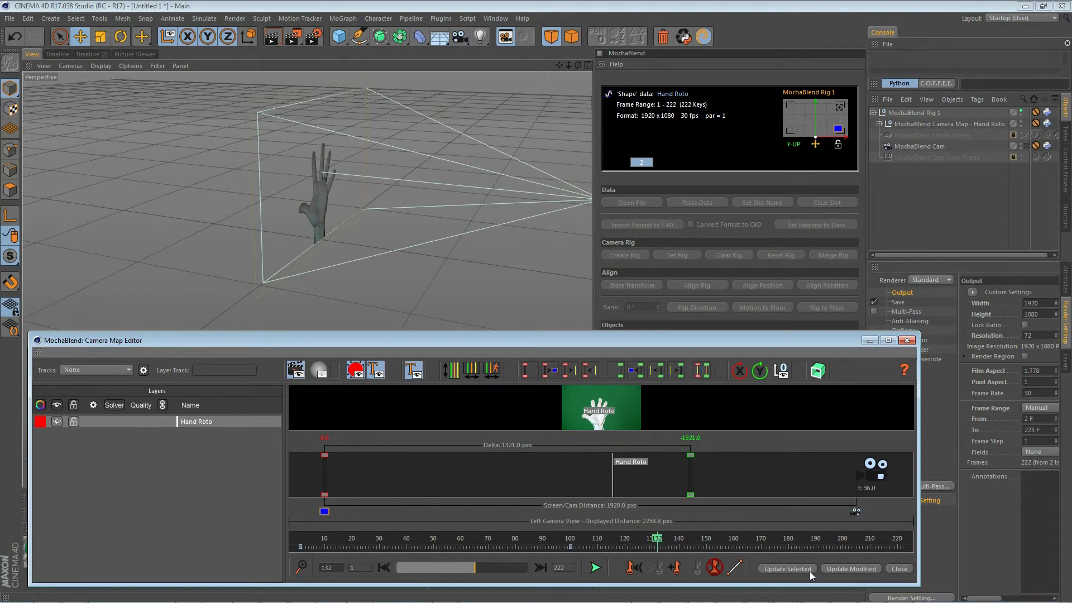
# Update the scene with the keyframed layer, close the editor and scrub the main timeline back to frame 30
pyautogui.click(850, 568)
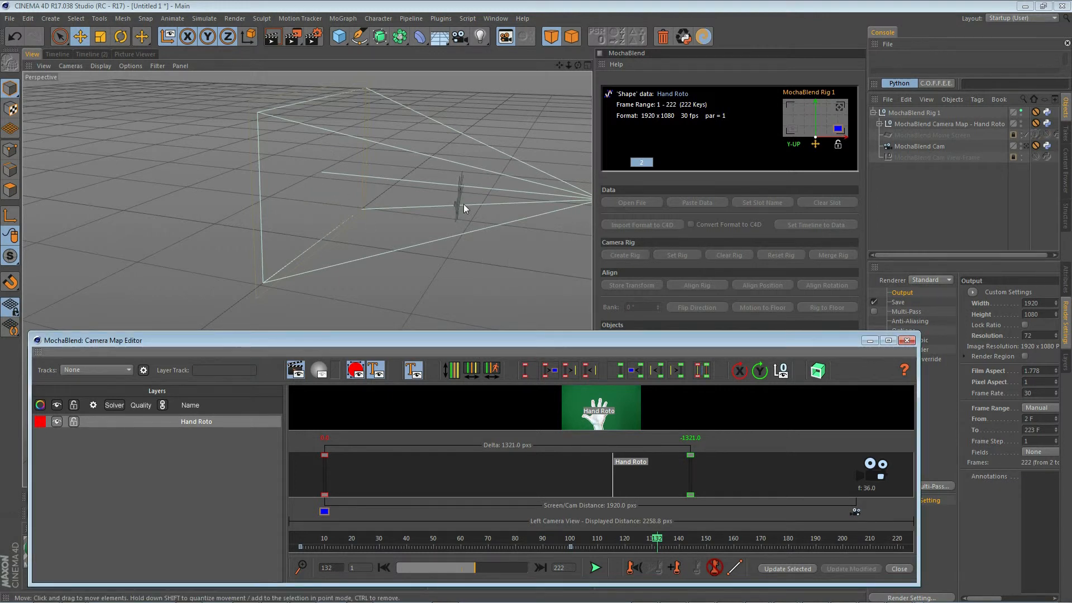
pyautogui.click(899, 568)
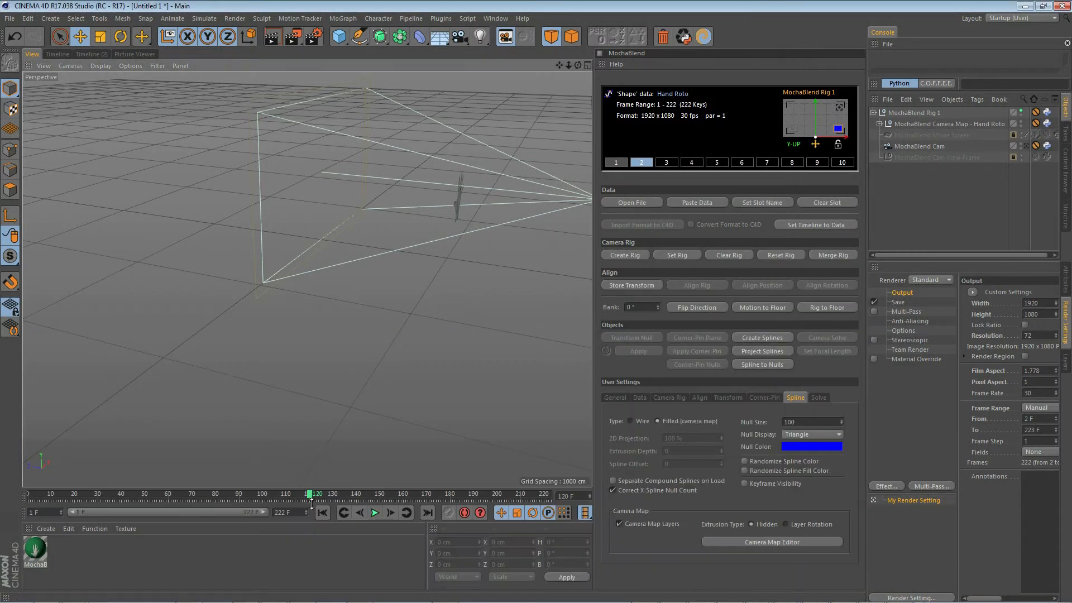
pyautogui.moveTo(308, 493); pyautogui.dragTo(278, 500)
pyautogui.moveTo(217, 495); pyautogui.dragTo(98, 507)
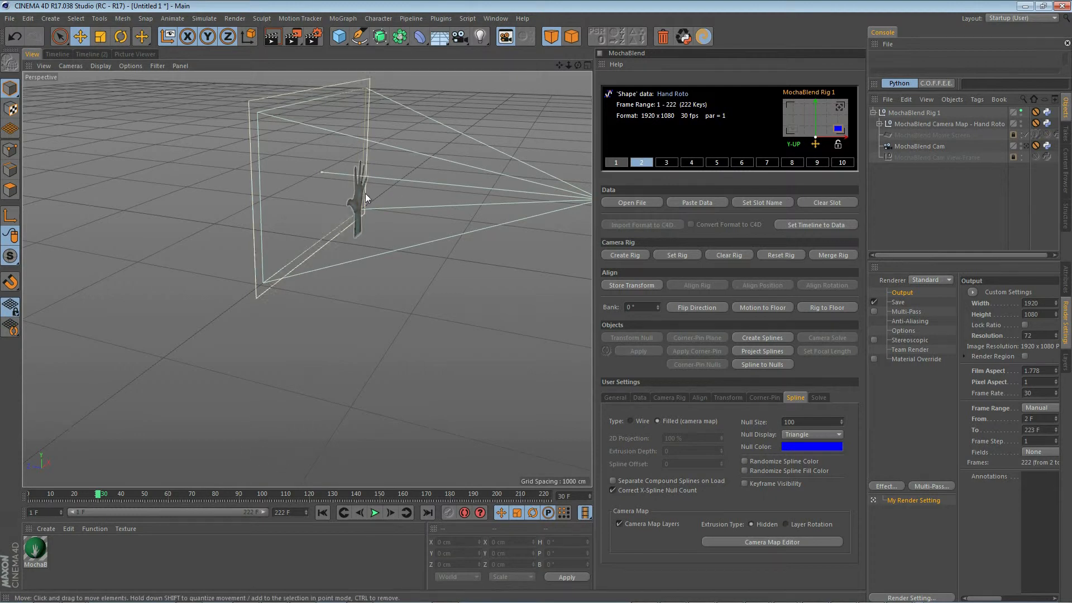
# Reopen the Camera Map Editor, place its window below the rig view and return to the first frame
pyautogui.click(782, 540)
pyautogui.moveTo(662, 22); pyautogui.dragTo(565, 329)
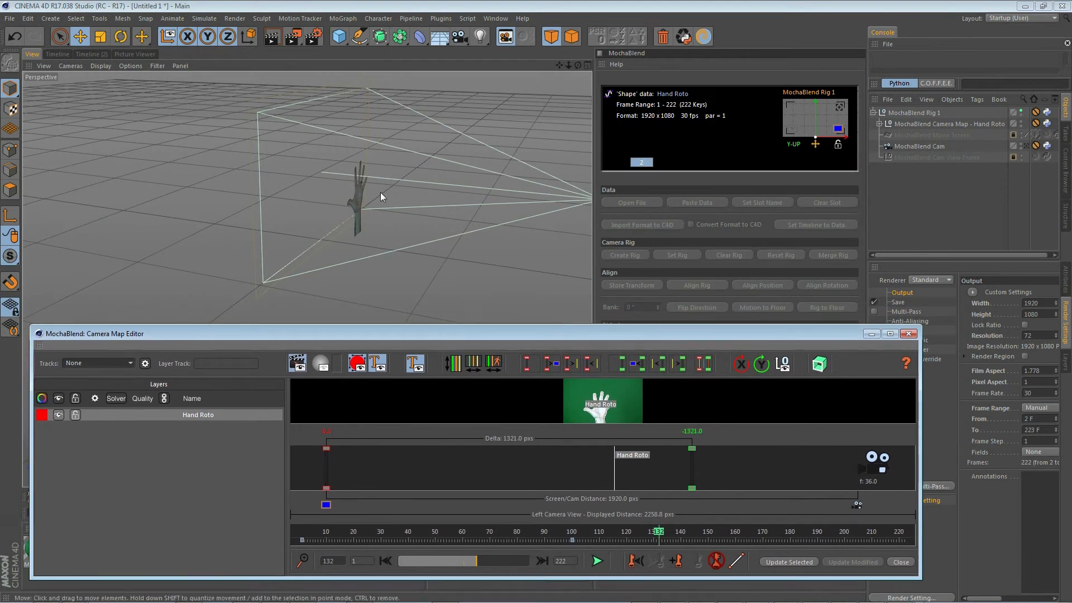
pyautogui.moveTo(660, 534); pyautogui.dragTo(391, 531)
pyautogui.click(385, 561)
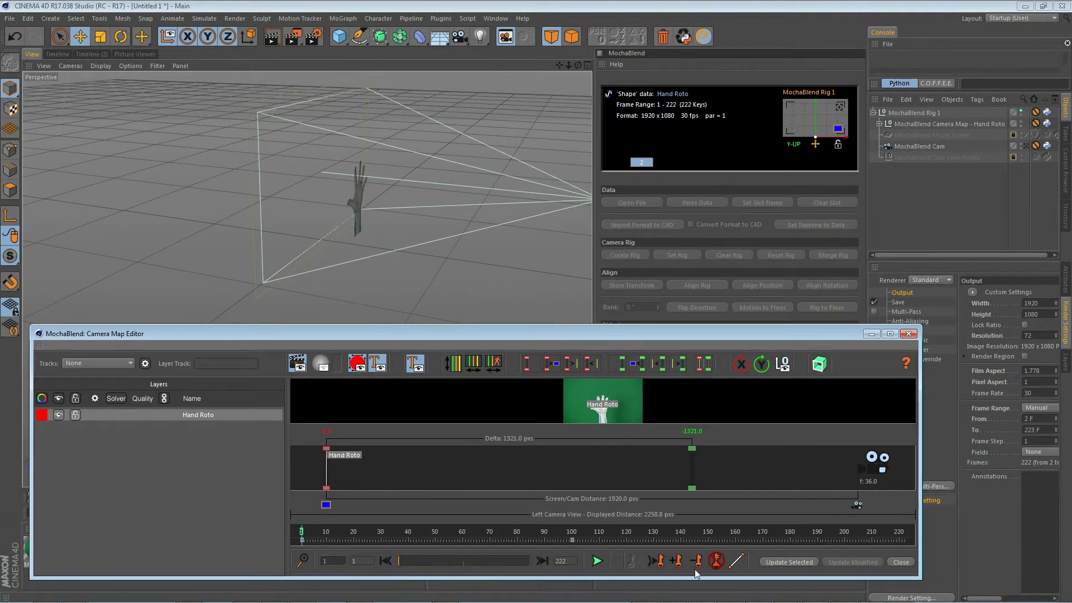
# Delete all keyframes of the Hand Roto layer and align it to the red guide again
pyautogui.click(717, 560)
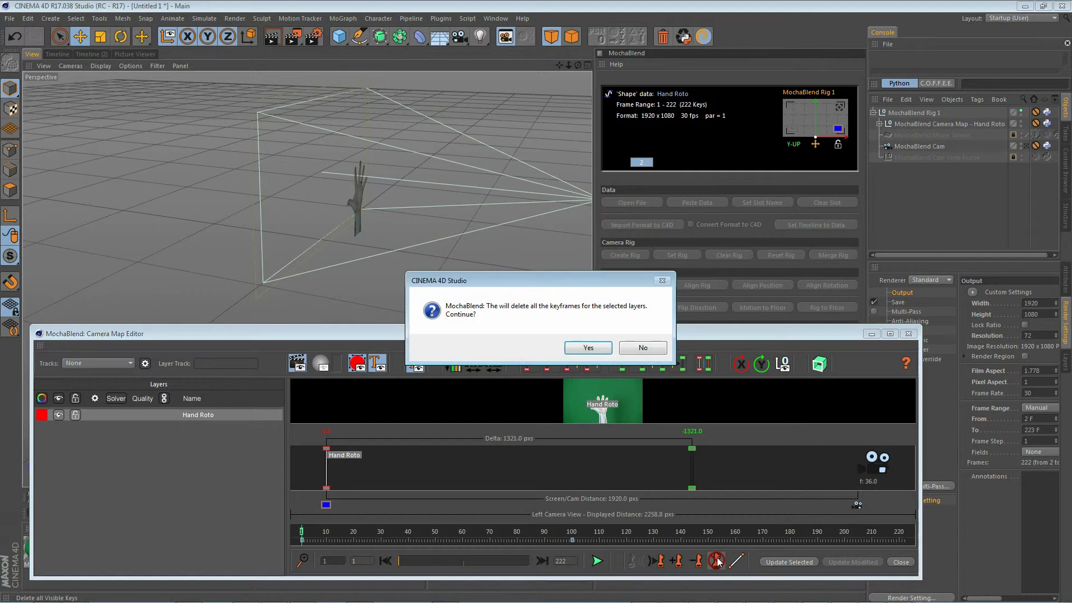
pyautogui.click(592, 348)
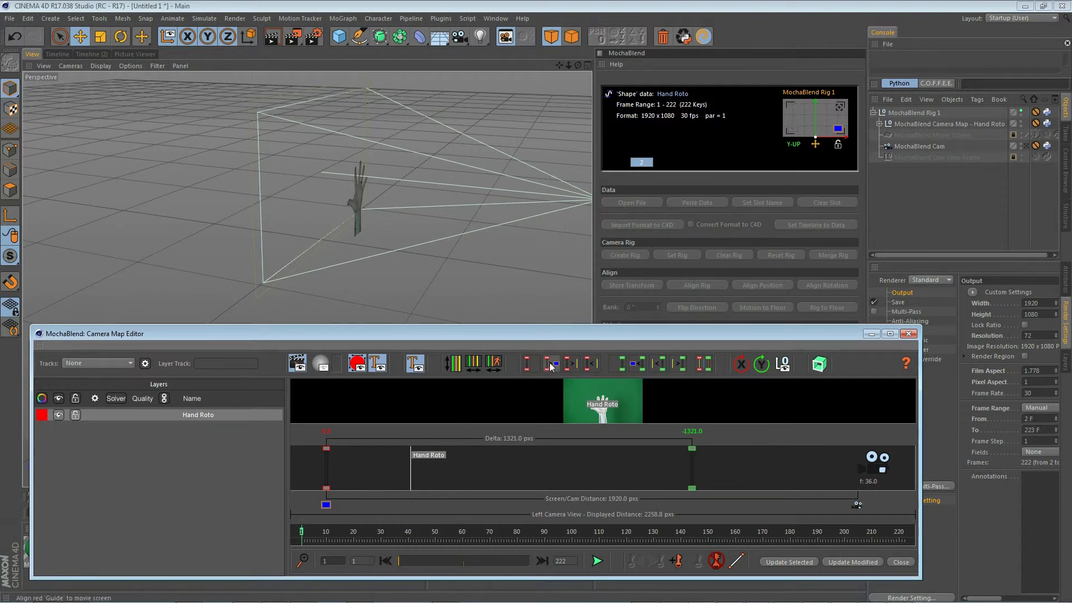
pyautogui.click(593, 364)
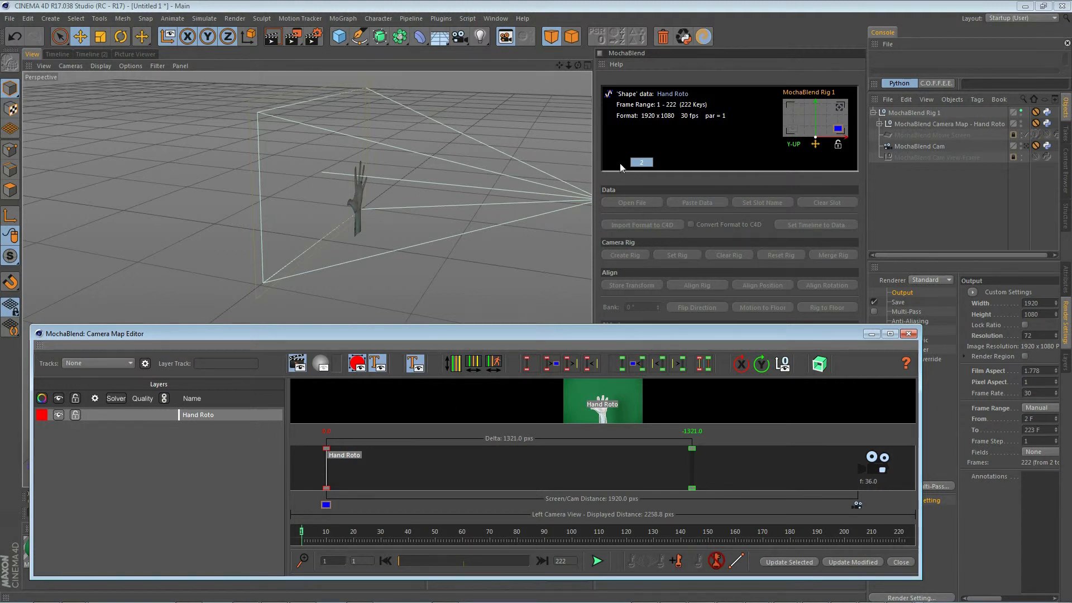
# Assign Hand track to the Hand Roto layer with the 2.5D solver and play back its tracked depth motion
pyautogui.click(130, 362)
pyautogui.click(93, 387)
pyautogui.click(145, 365)
pyautogui.click(115, 416)
pyautogui.click(113, 416)
pyautogui.click(163, 414)
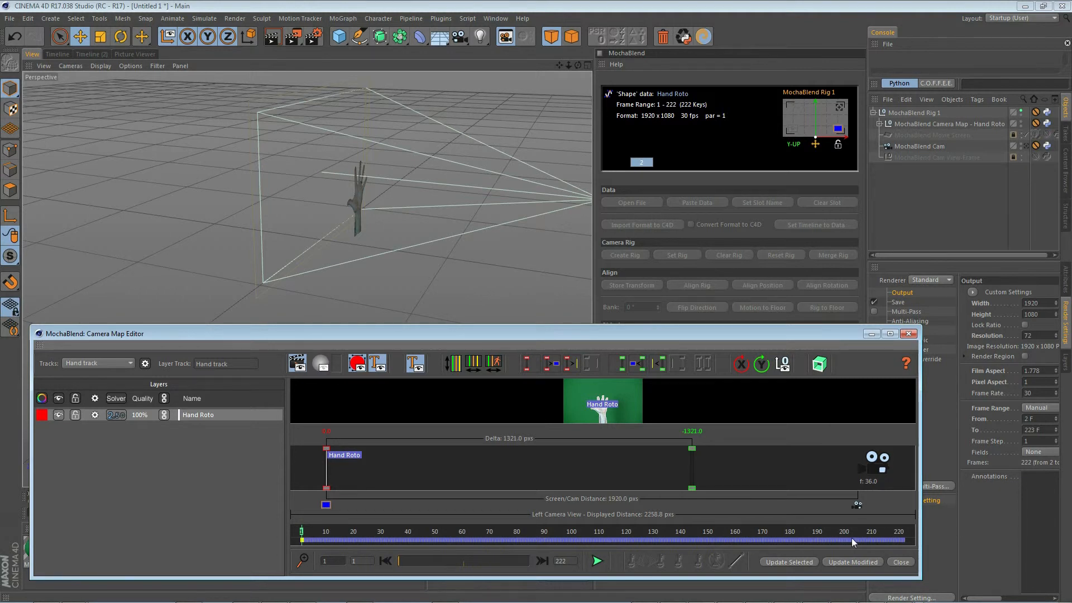
pyautogui.click(597, 561)
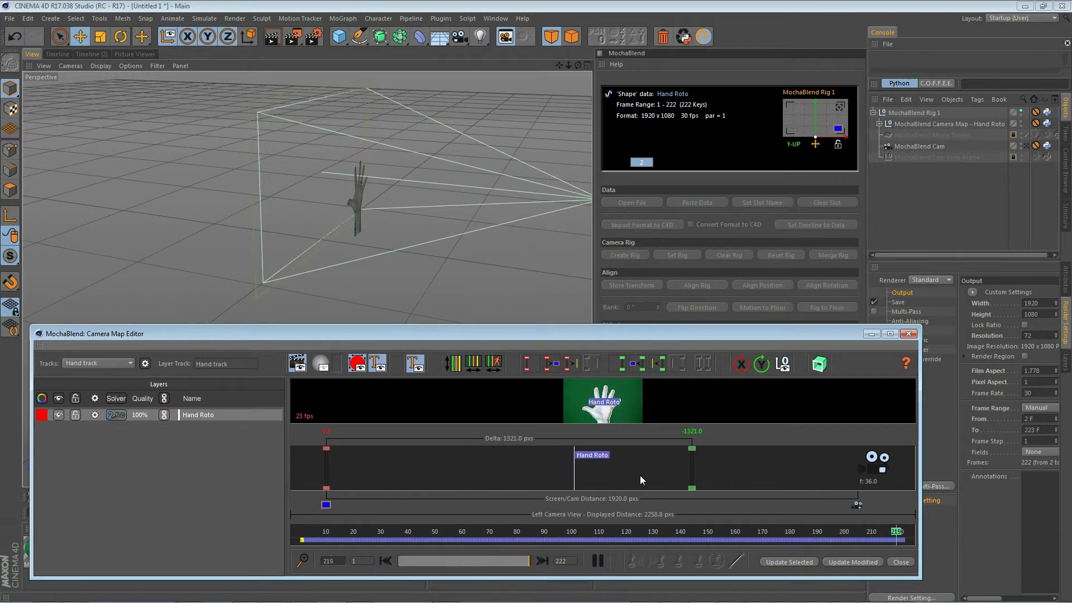
pyautogui.click(596, 559)
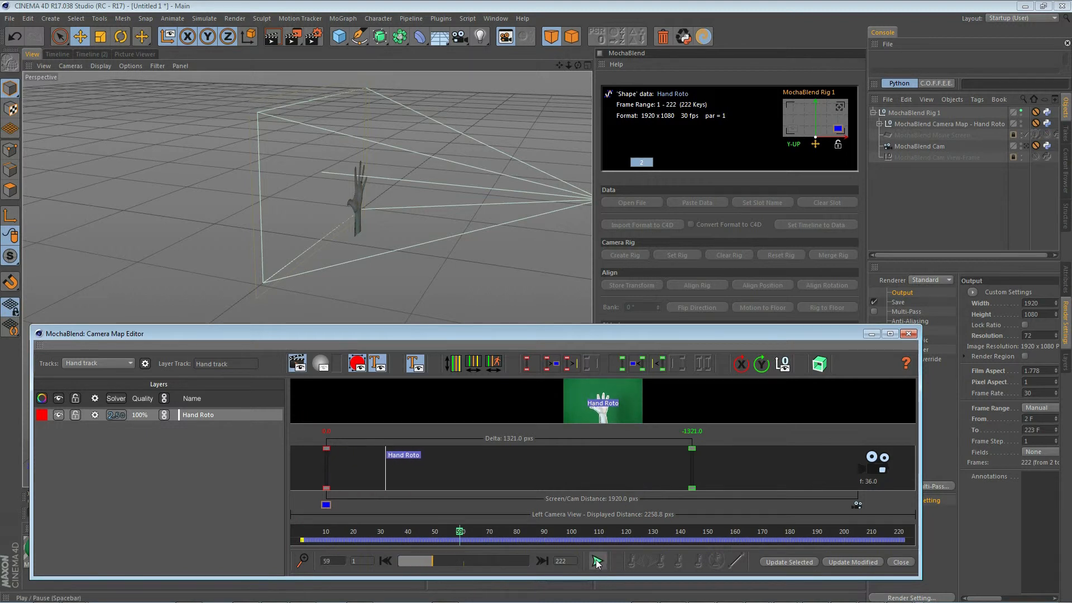
# Update the scene with the modified layer, close the editor and scrub the main timeline back to frame 4
pyautogui.click(858, 561)
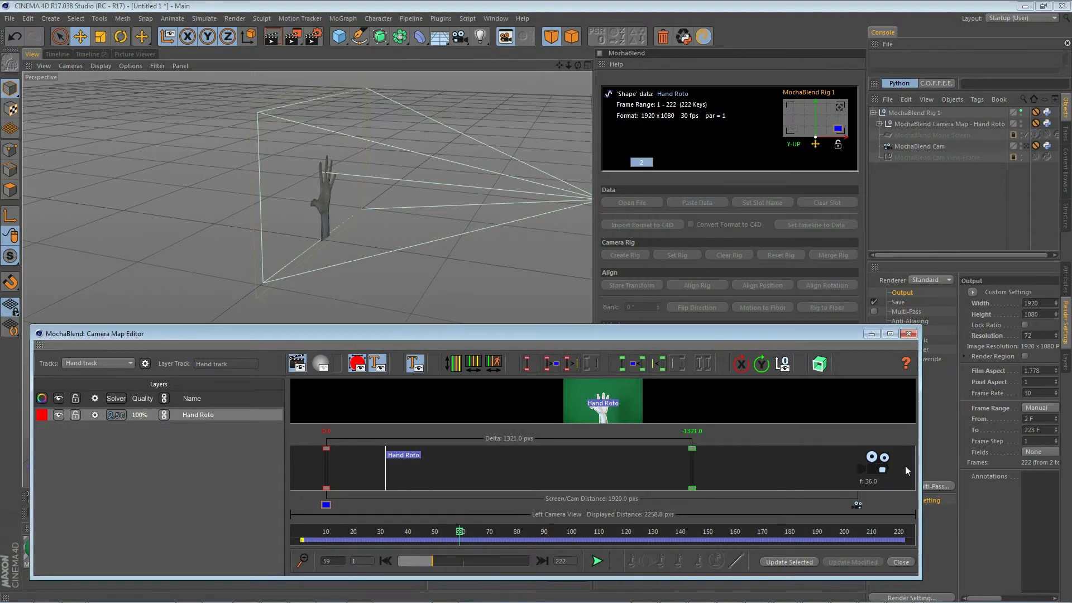
pyautogui.click(901, 561)
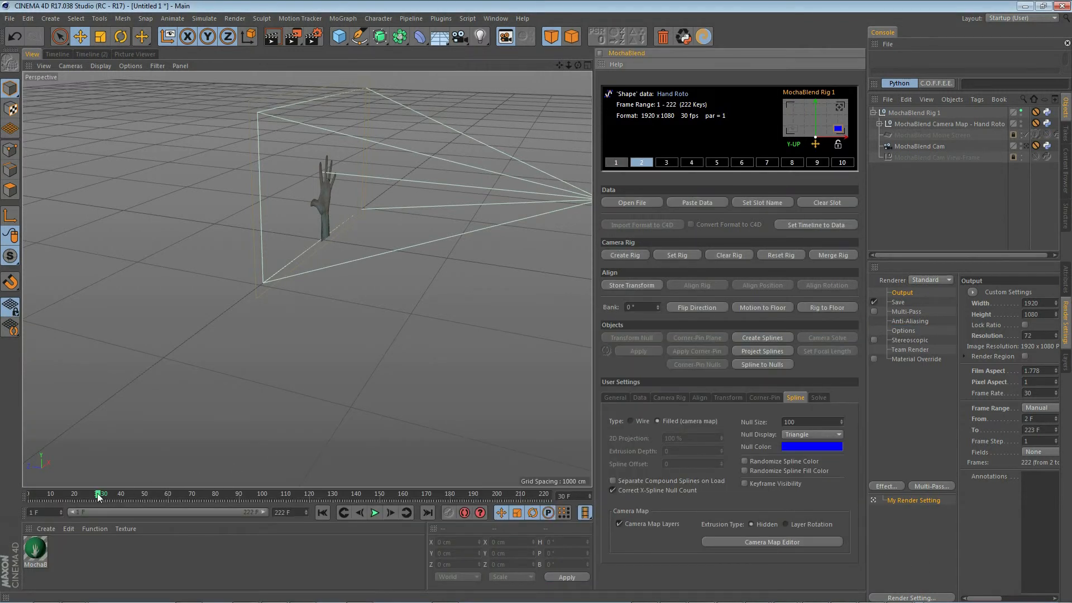
pyautogui.moveTo(97, 496); pyautogui.dragTo(37, 494)
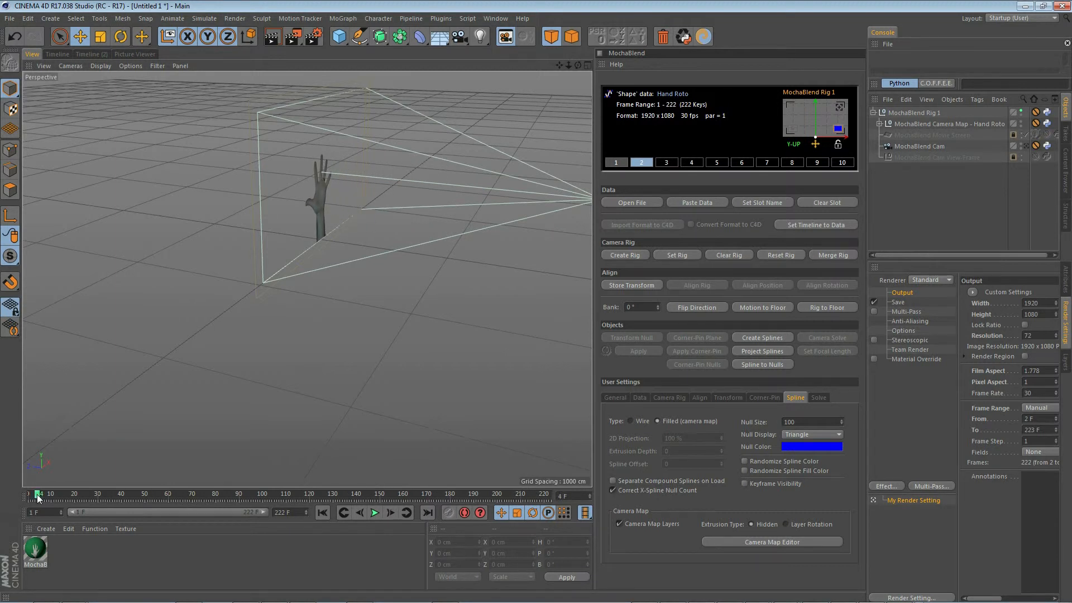
# Play the scene timeline and examine the tracked hand and its camera from several angles
pyautogui.click(374, 513)
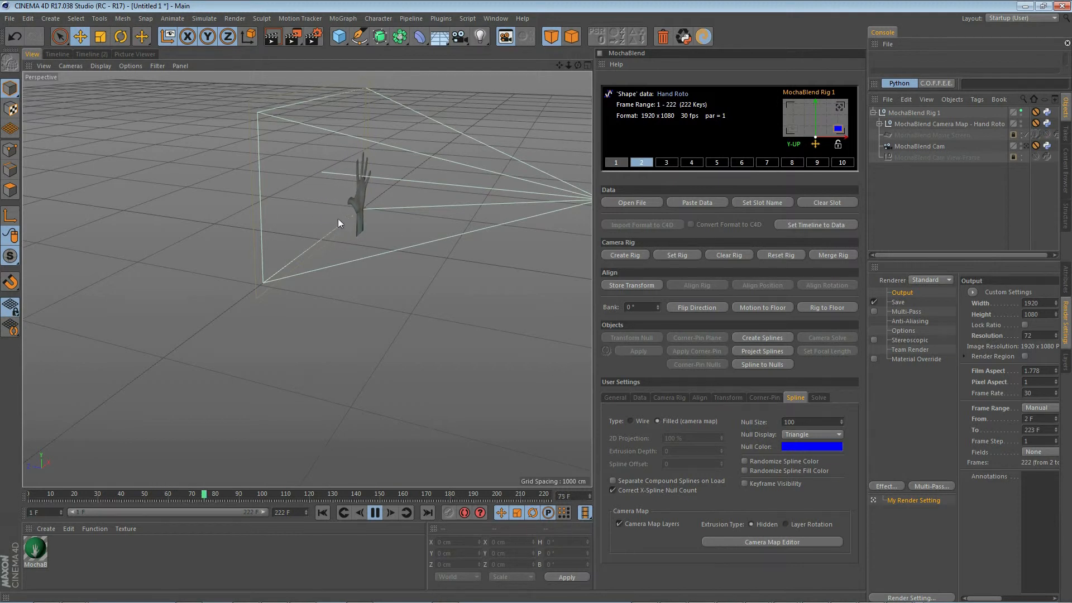
pyautogui.keyDown('alt'); pyautogui.moveTo(439, 244); pyautogui.dragTo(397, 256); pyautogui.keyUp('alt')
pyautogui.scroll(-3, 166, 317)
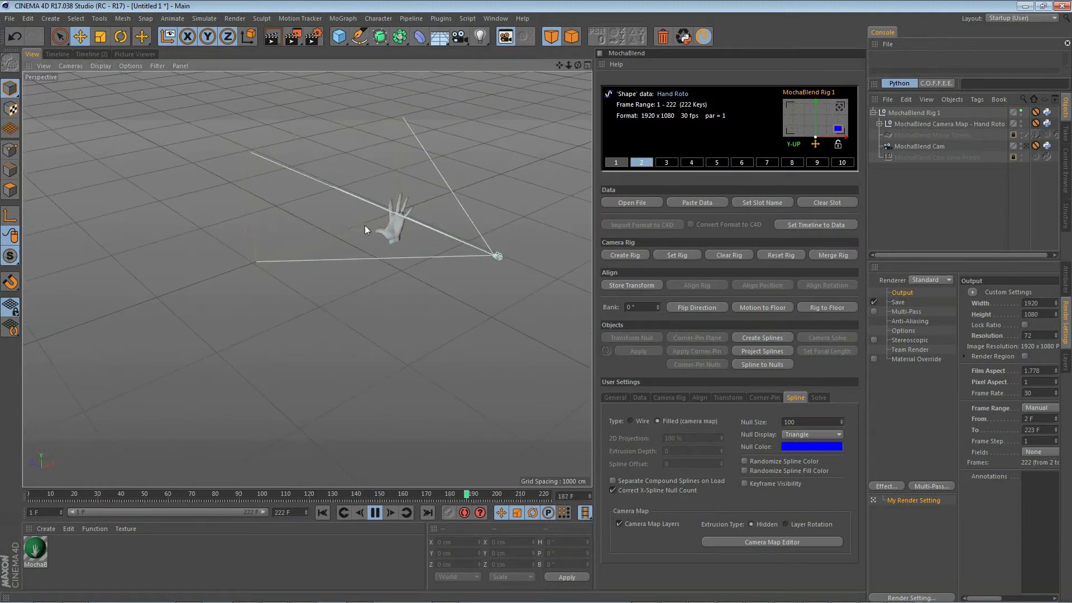
pyautogui.scroll(4, 409, 191)
pyautogui.keyDown('alt'); pyautogui.moveTo(411, 186); pyautogui.dragTo(398, 277); pyautogui.keyUp('alt')
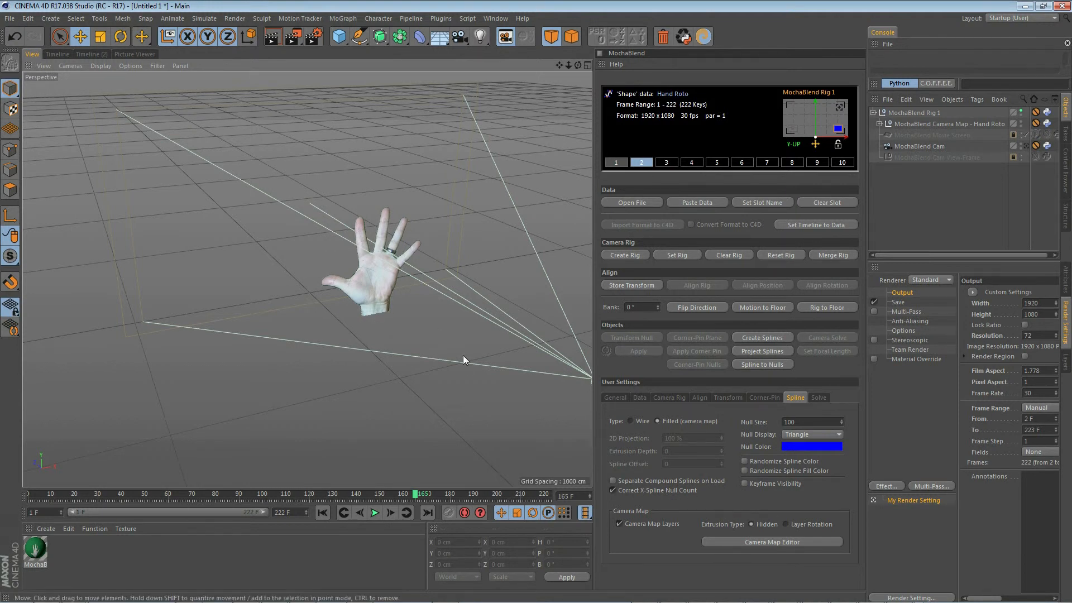
pyautogui.keyDown('alt'); pyautogui.moveTo(462, 358); pyautogui.dragTo(356, 271, button='middle'); pyautogui.keyUp('alt')
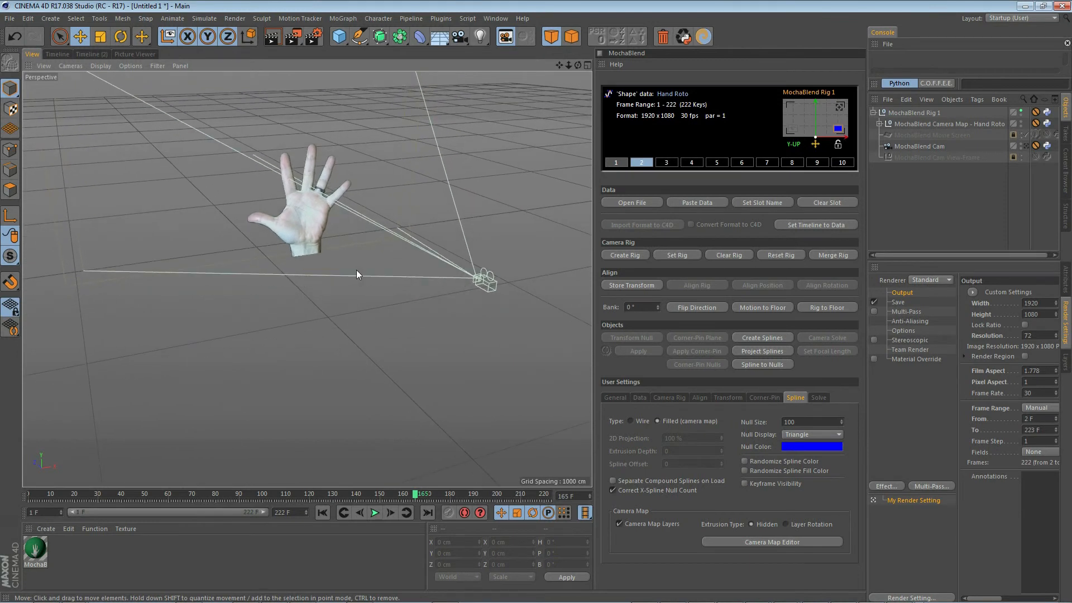
pyautogui.keyDown('alt'); pyautogui.moveTo(314, 279); pyautogui.dragTo(328, 283); pyautogui.keyUp('alt')
pyautogui.keyDown('alt'); pyautogui.moveTo(395, 286); pyautogui.dragTo(416, 277); pyautogui.keyUp('alt')
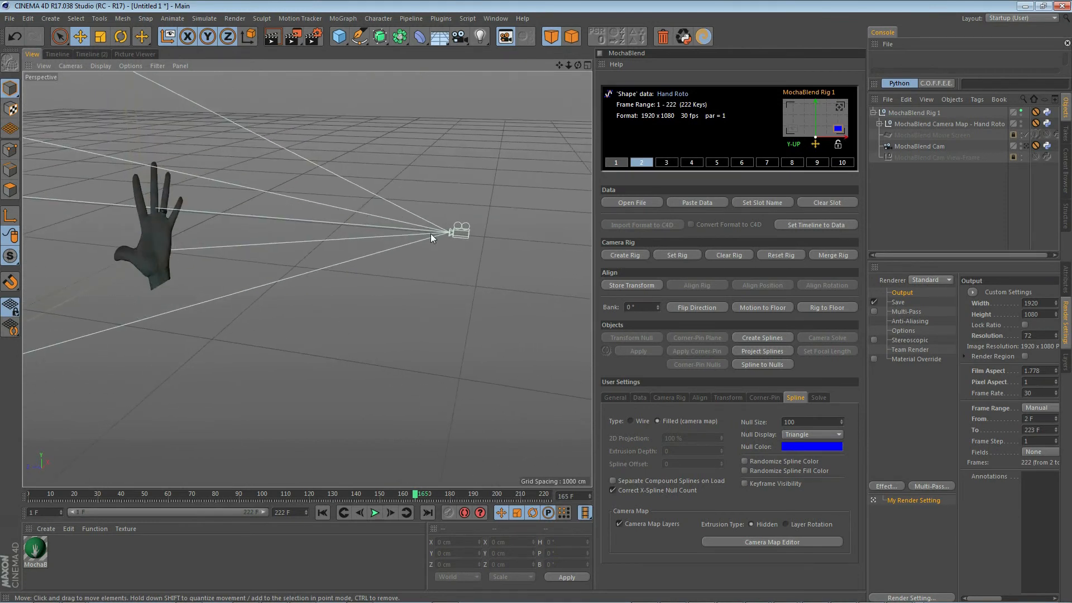
pyautogui.scroll(-1, 527, 149)
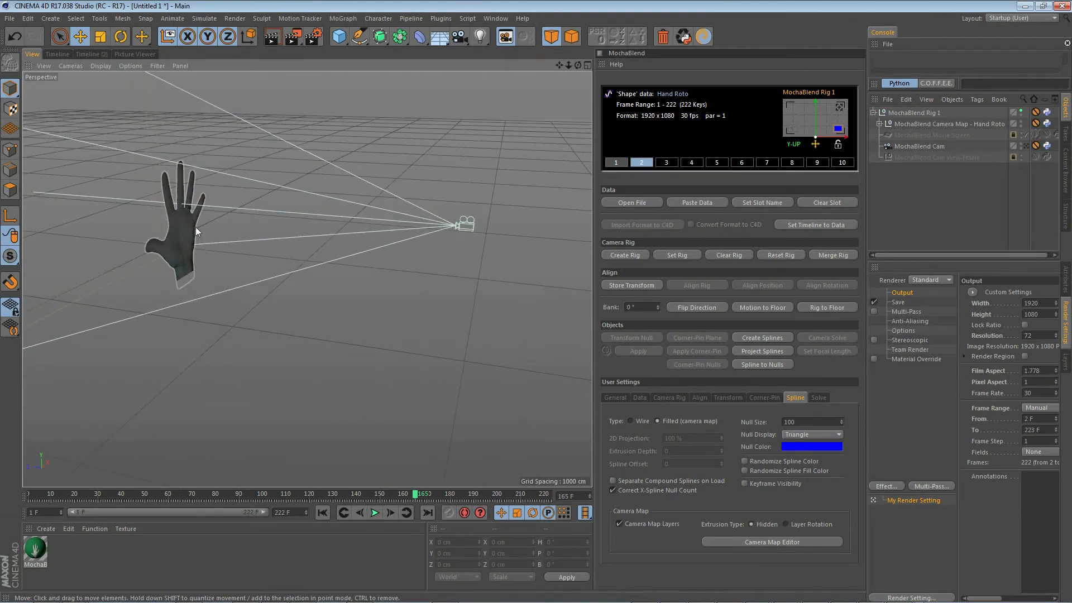
# Change the viewport's display mode to unlit shading for a brighter view of the hand's camera-mapped texture
pyautogui.click(103, 67)
pyautogui.click(140, 127)
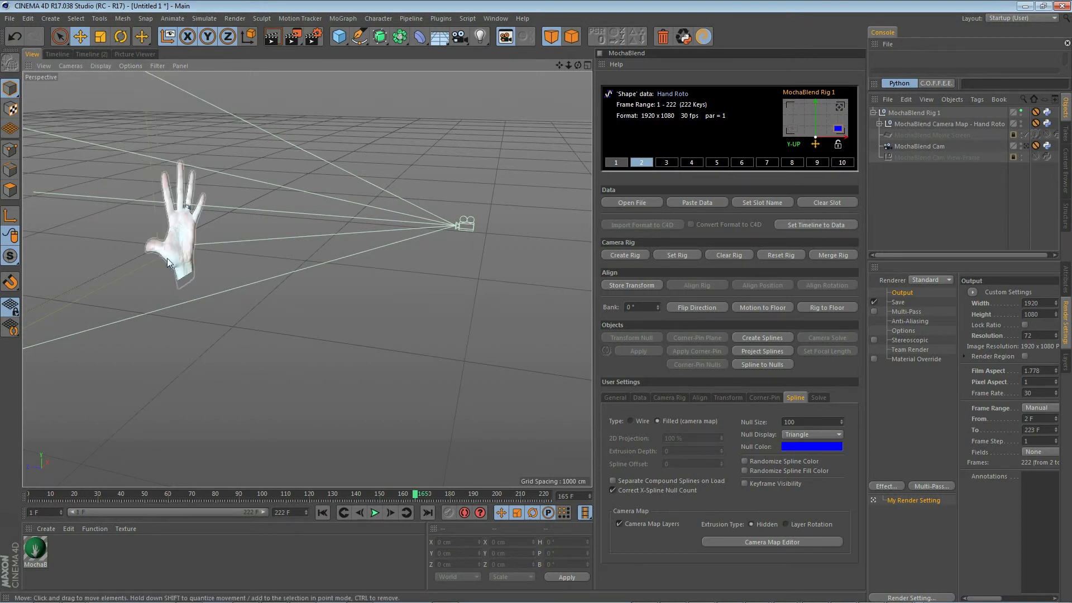
pyautogui.scroll(2, 128, 242)
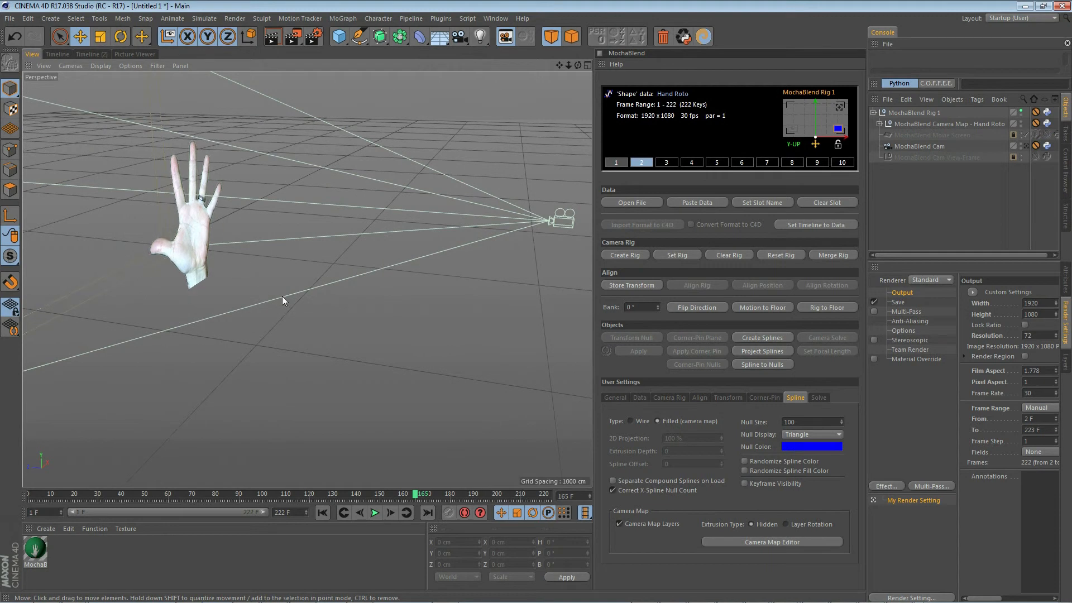
# Reopen the Camera Map Editor, set the Hand Roto layer's extrusion depth to 50 and update the modified layer in the scene
pyautogui.keyDown('alt'); pyautogui.moveTo(293, 300); pyautogui.dragTo(281, 268, button='middle'); pyautogui.keyUp('alt')
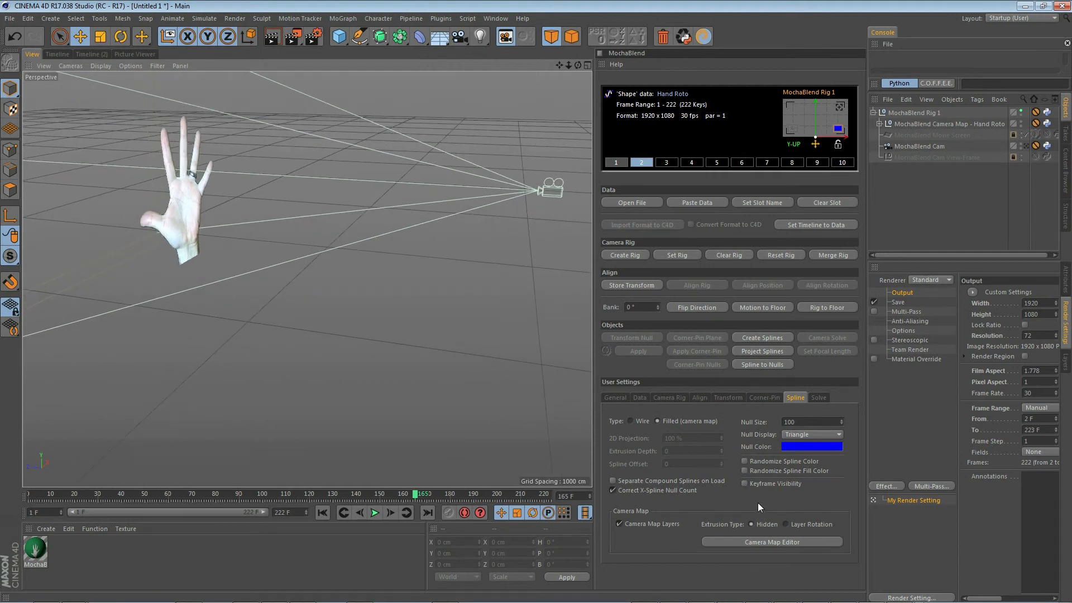
pyautogui.click(772, 542)
pyautogui.moveTo(579, 37); pyautogui.dragTo(470, 300)
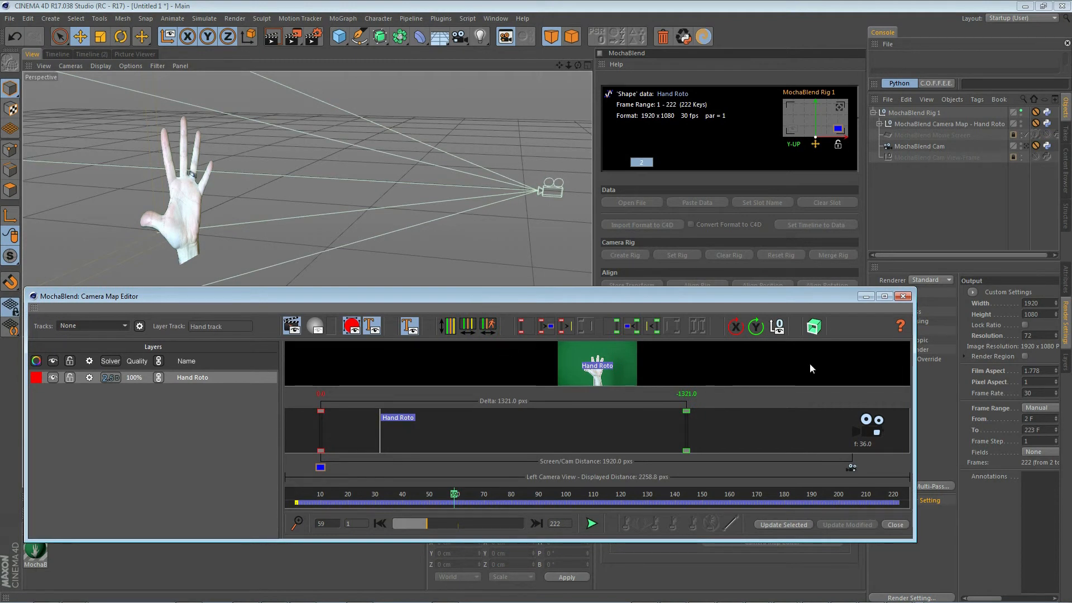
pyautogui.click(813, 326)
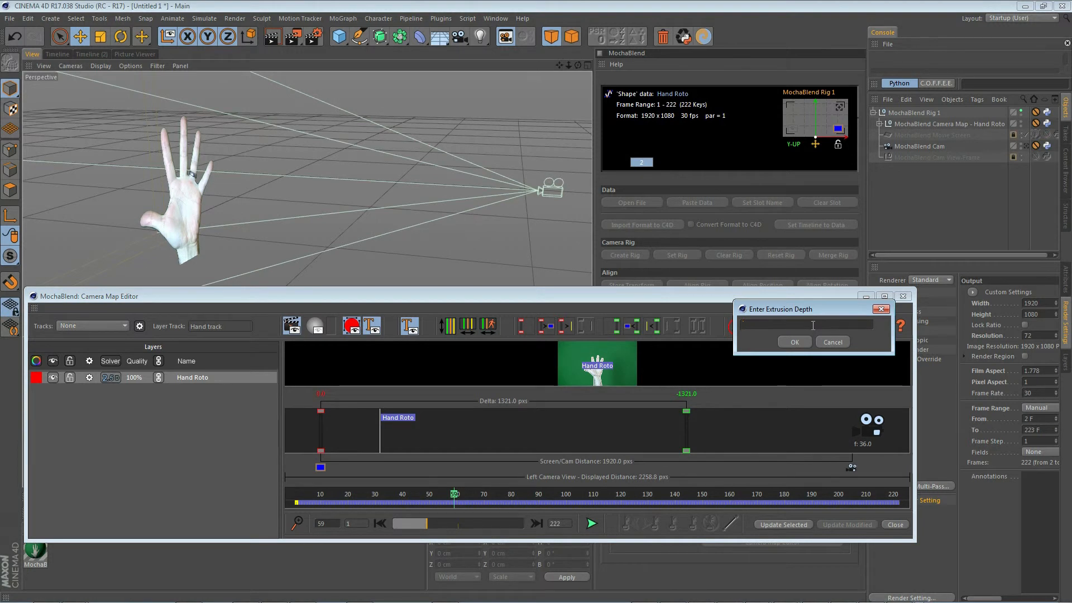
pyautogui.write('50')
pyautogui.click(797, 343)
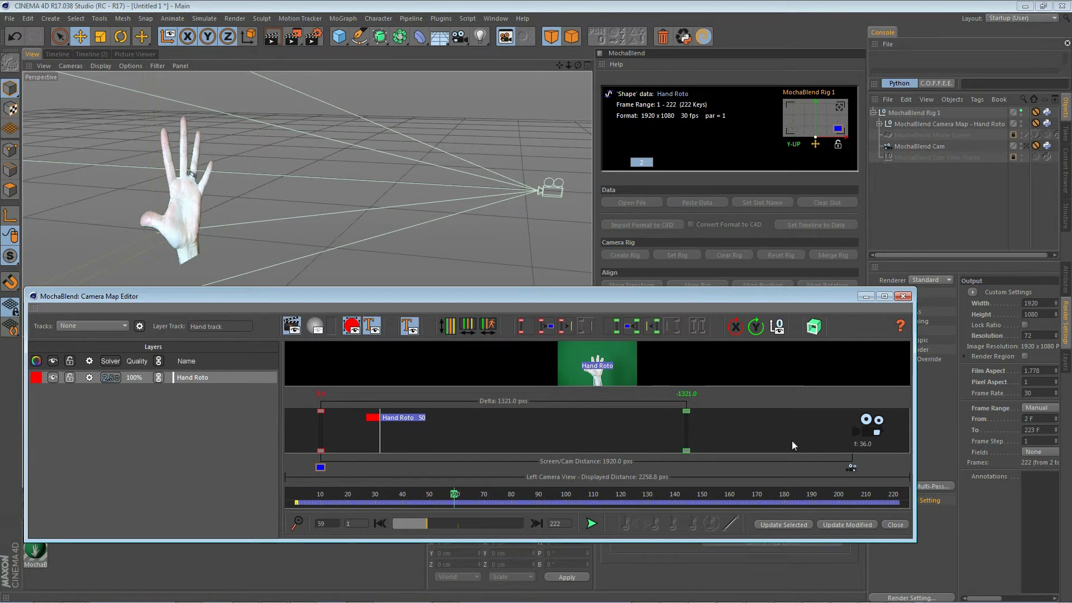
pyautogui.click(860, 527)
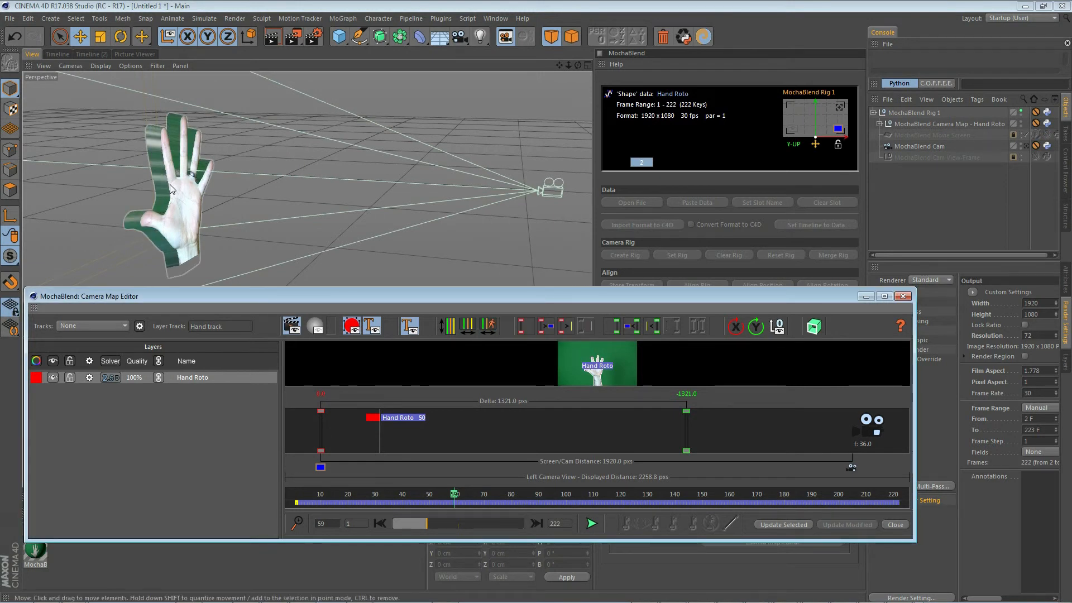
# View the extruded hand through the rig camera, compare it with the background footage and return to the perspective view
pyautogui.click(841, 108)
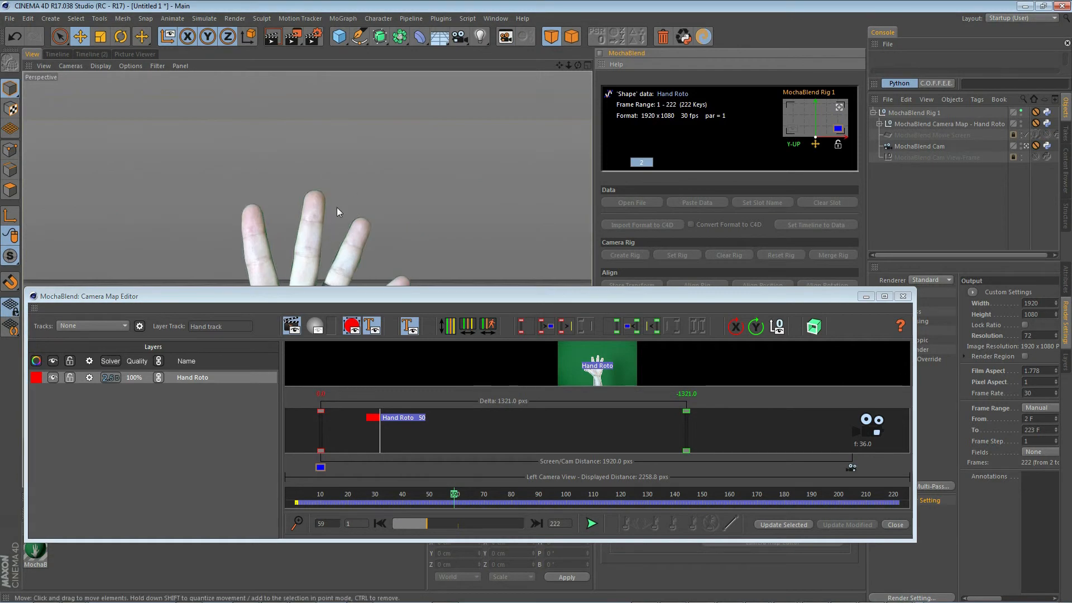
pyautogui.click(792, 129)
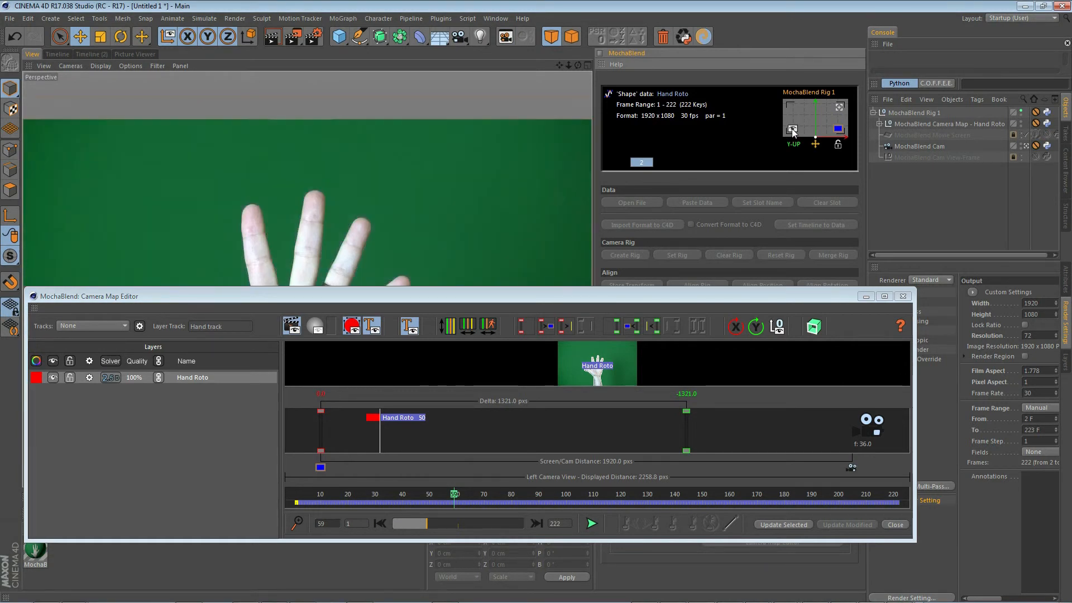
pyautogui.click(793, 130)
pyautogui.click(793, 130)
pyautogui.click(793, 131)
pyautogui.click(839, 107)
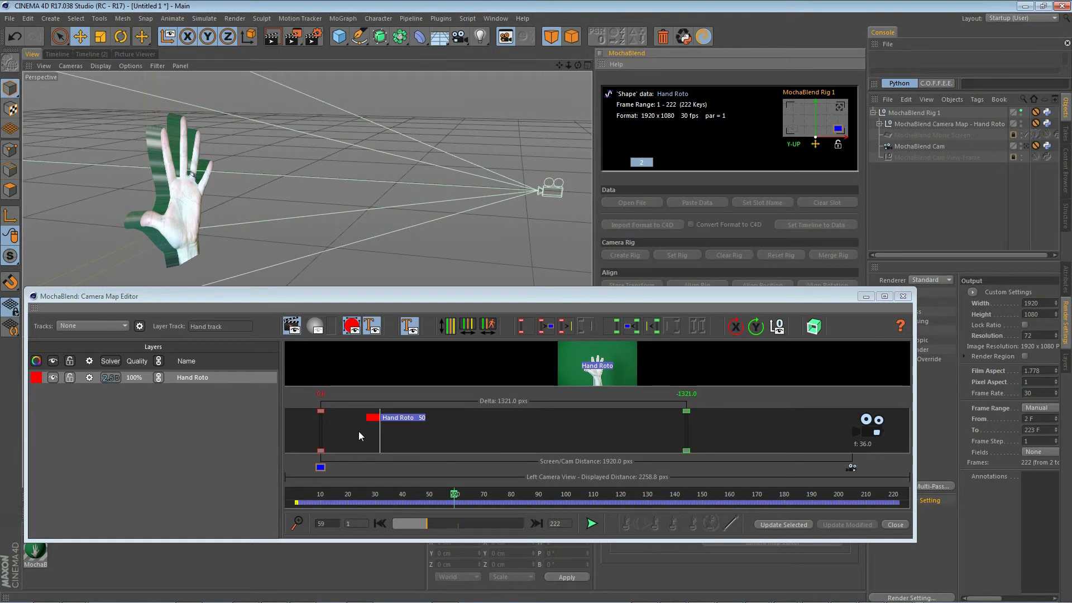
# Increase the Hand Roto layer's extrusion depth to 185 and update the modified layer
pyautogui.moveTo(397, 417); pyautogui.dragTo(370, 416)
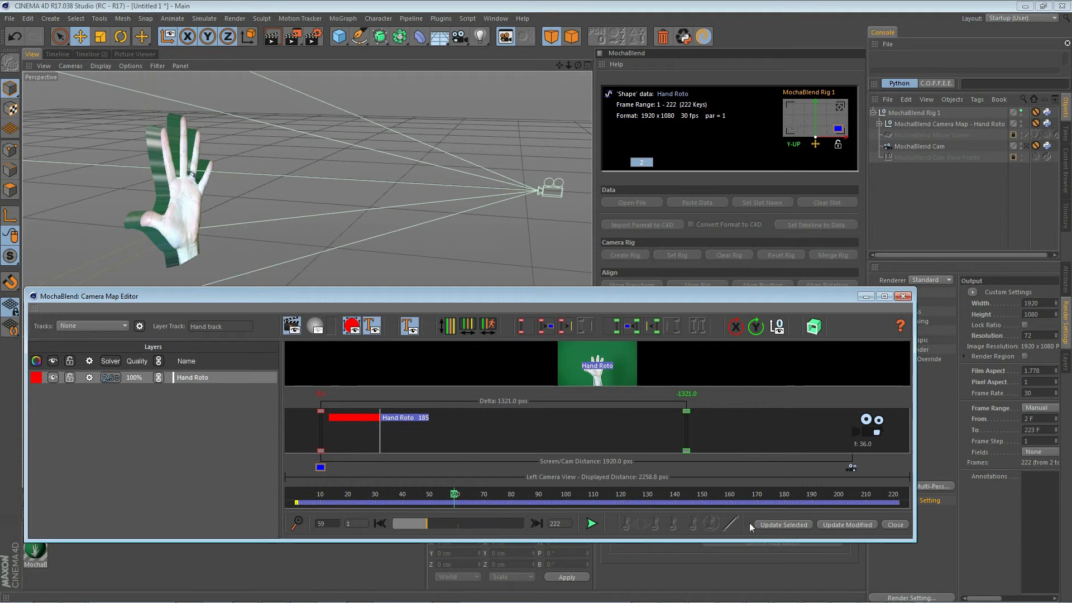
pyautogui.click(844, 526)
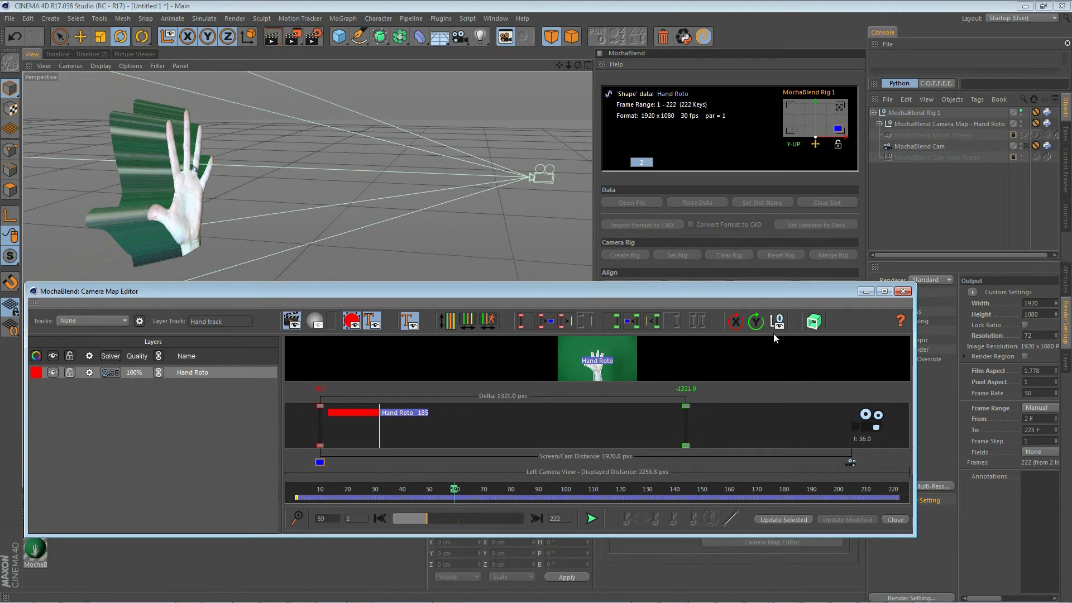
# Inspect the roto outline around the hand in the editor's enlarged preview, moving the editor timeline to frame 158
pyautogui.moveTo(742, 285); pyautogui.dragTo(743, 66)
pyautogui.moveTo(616, 177); pyautogui.dragTo(619, 398)
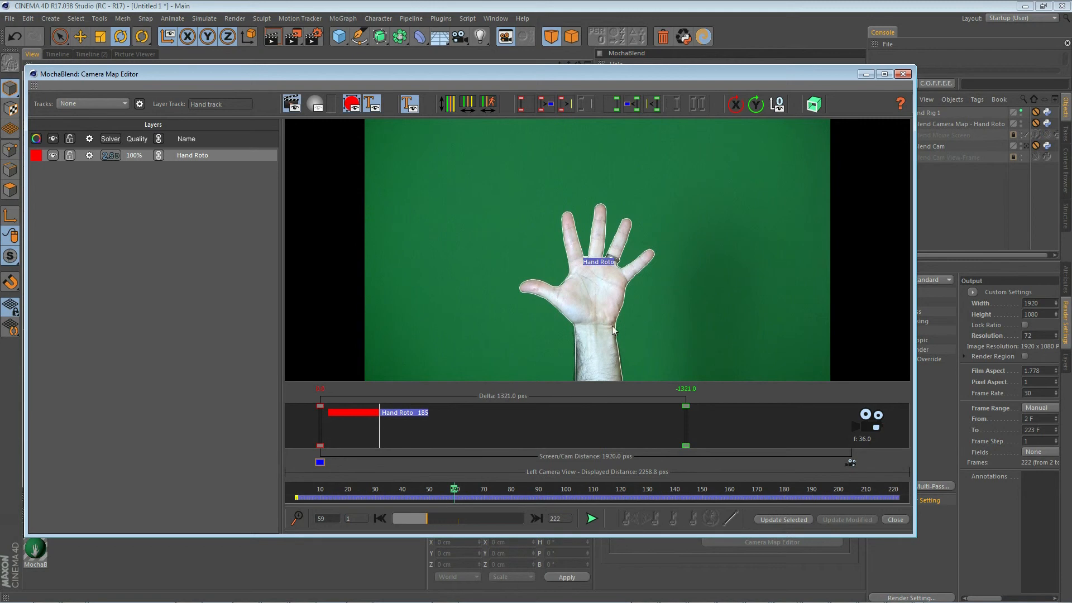
pyautogui.moveTo(455, 490); pyautogui.dragTo(724, 502)
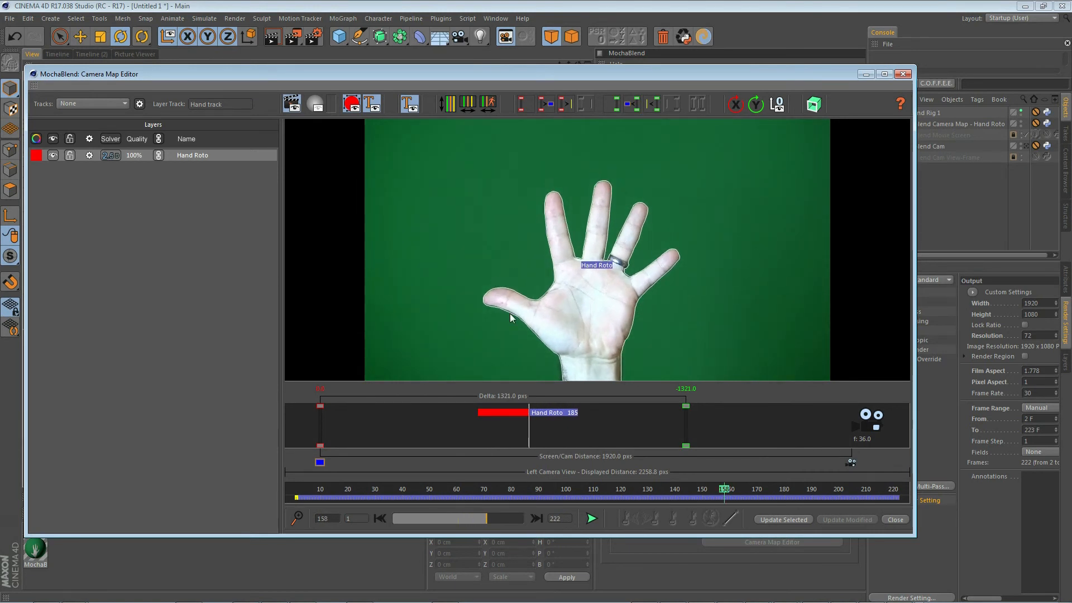
pyautogui.moveTo(592, 67); pyautogui.dragTo(598, 329)
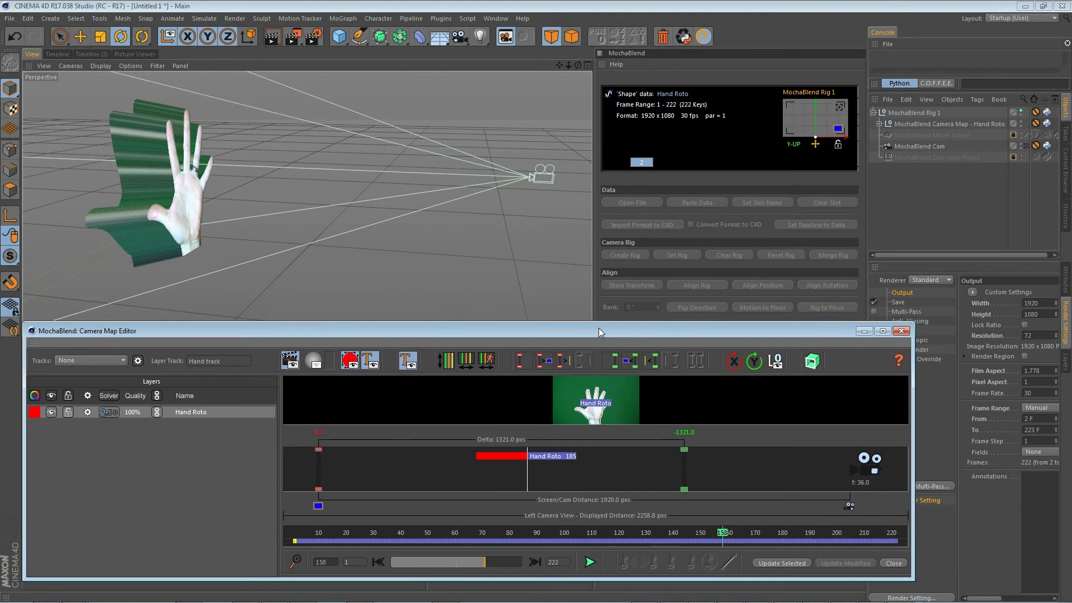
# Rotate the Hand Roto layer to -45 on X and 45 on Y and update it in the scene
pyautogui.click(734, 363)
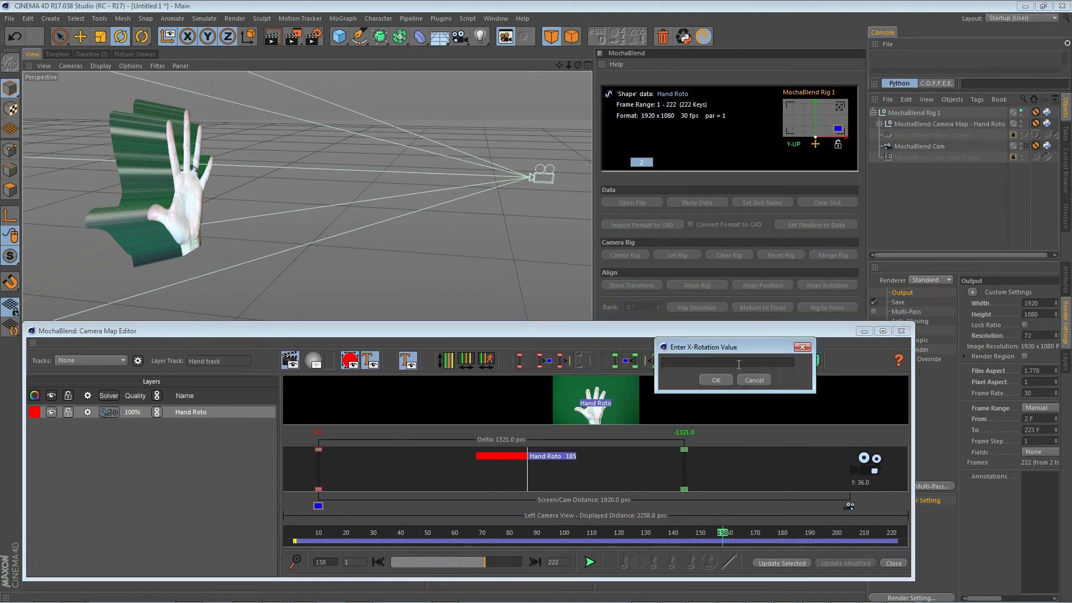
pyautogui.write('-45')
pyautogui.press('Return')
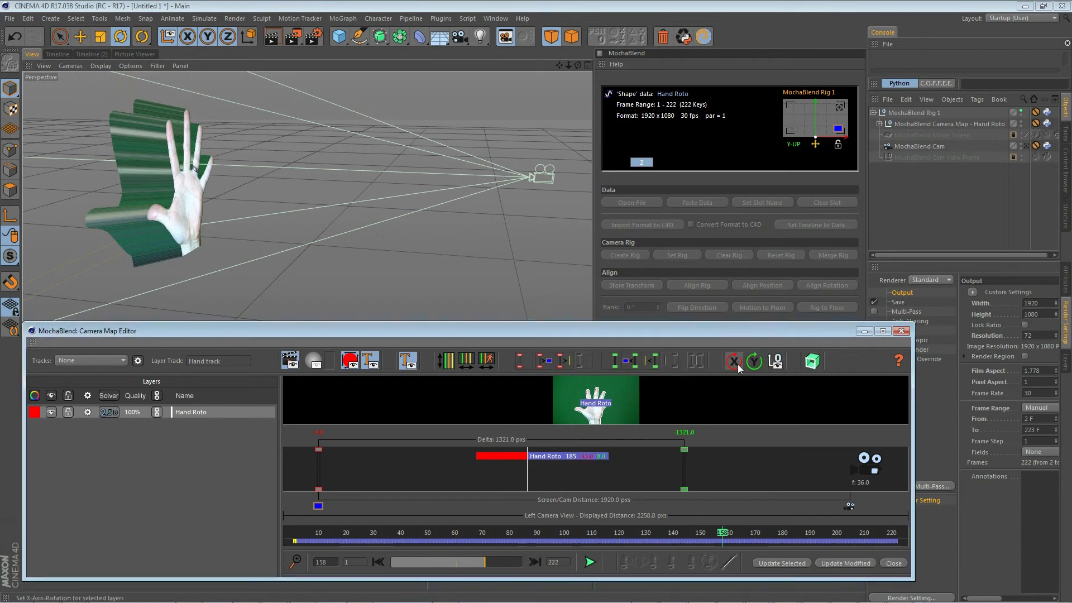
pyautogui.click(755, 362)
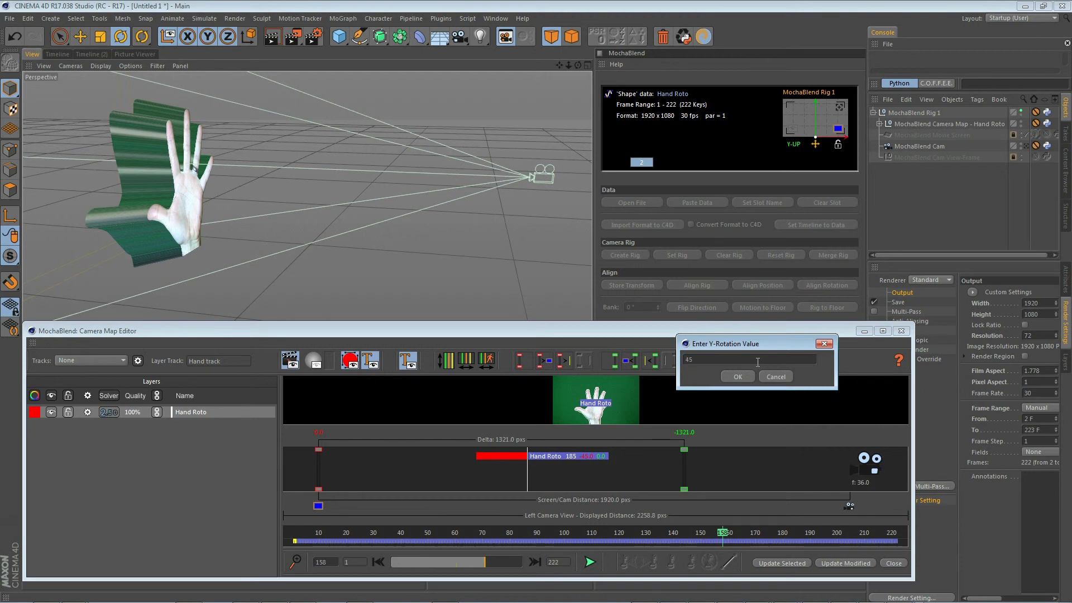
pyautogui.press('Return')
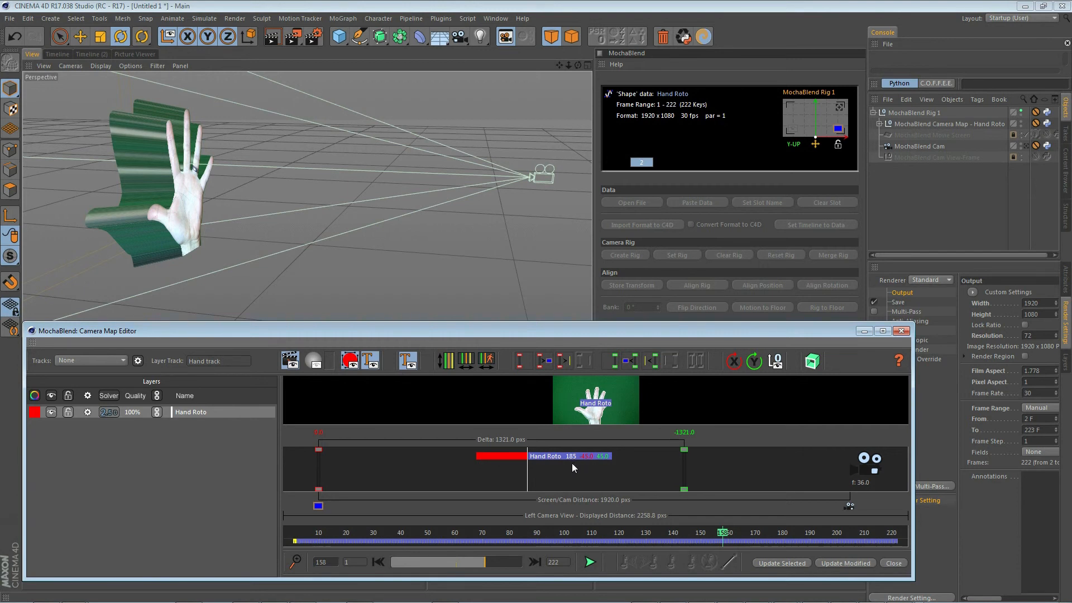
pyautogui.click(605, 463)
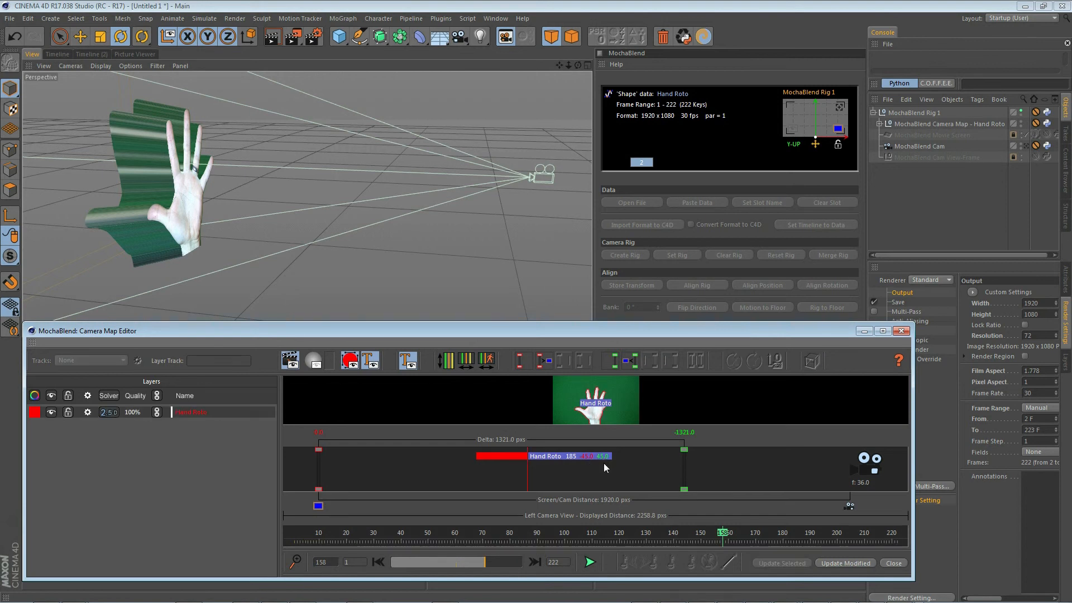
pyautogui.click(853, 563)
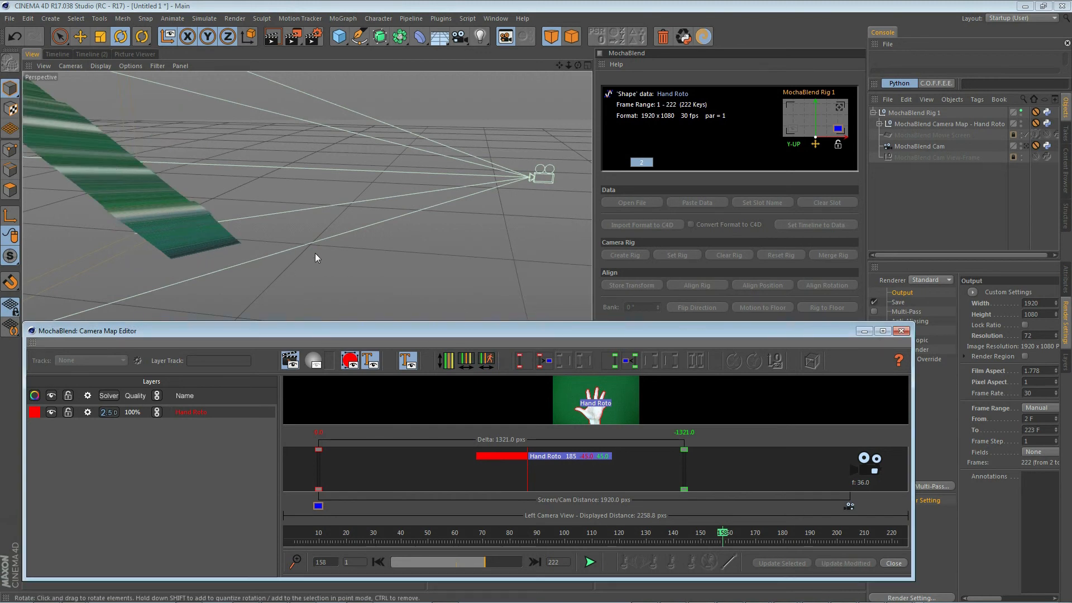
pyautogui.keyDown('alt'); pyautogui.moveTo(320, 229); pyautogui.dragTo(266, 258); pyautogui.keyUp('alt')
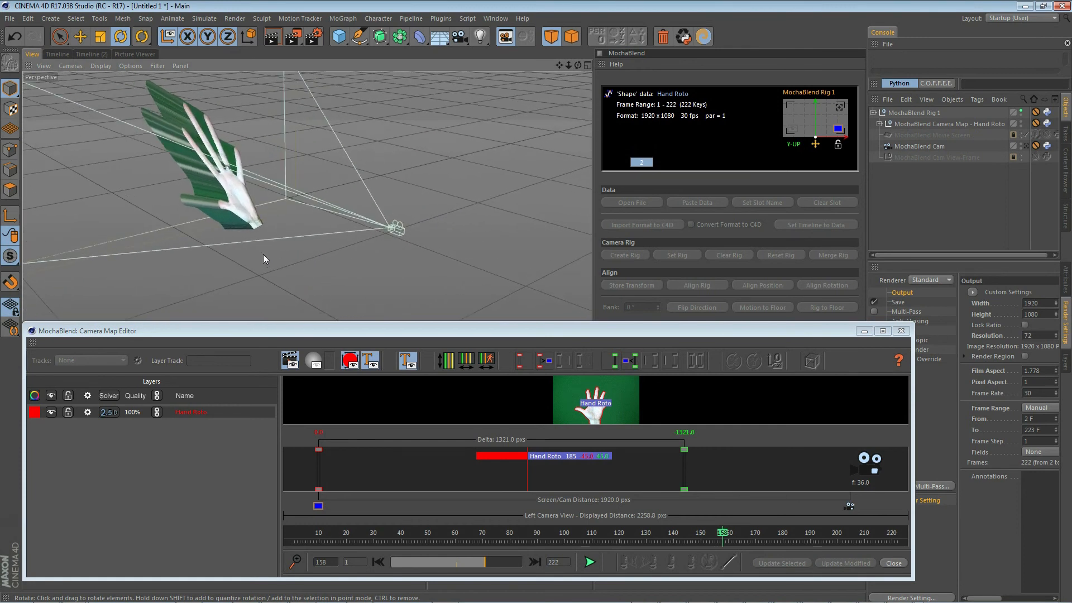
pyautogui.scroll(5, 174, 88)
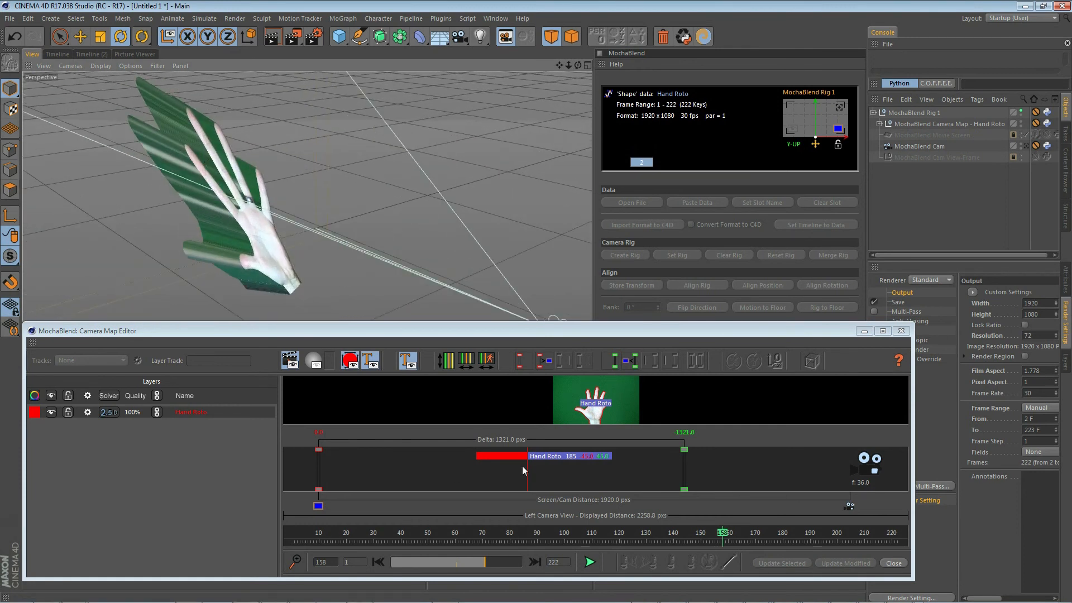
# Reduce the Hand Roto layer's extrusion depth to 30 and update the modified layer
pyautogui.click(554, 456)
pyautogui.moveTo(554, 457); pyautogui.dragTo(596, 459)
pyautogui.click(844, 562)
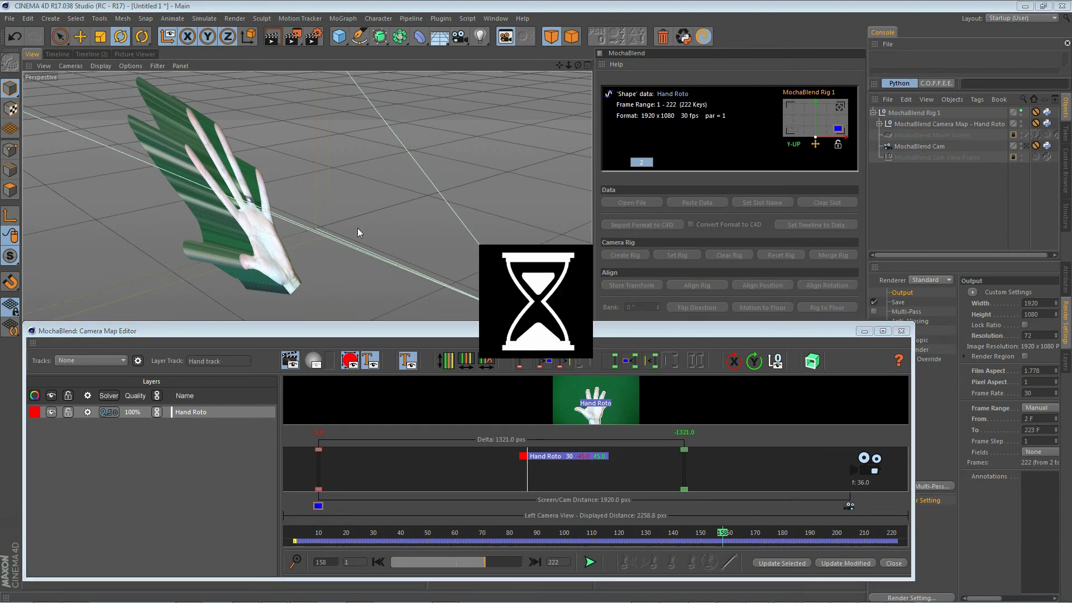
# Check the rotated hand through the rig camera with the footage shown and hidden, and inspect its tilt in perspective
pyautogui.keyDown('alt'); pyautogui.moveTo(262, 247); pyautogui.dragTo(225, 250); pyautogui.keyUp('alt')
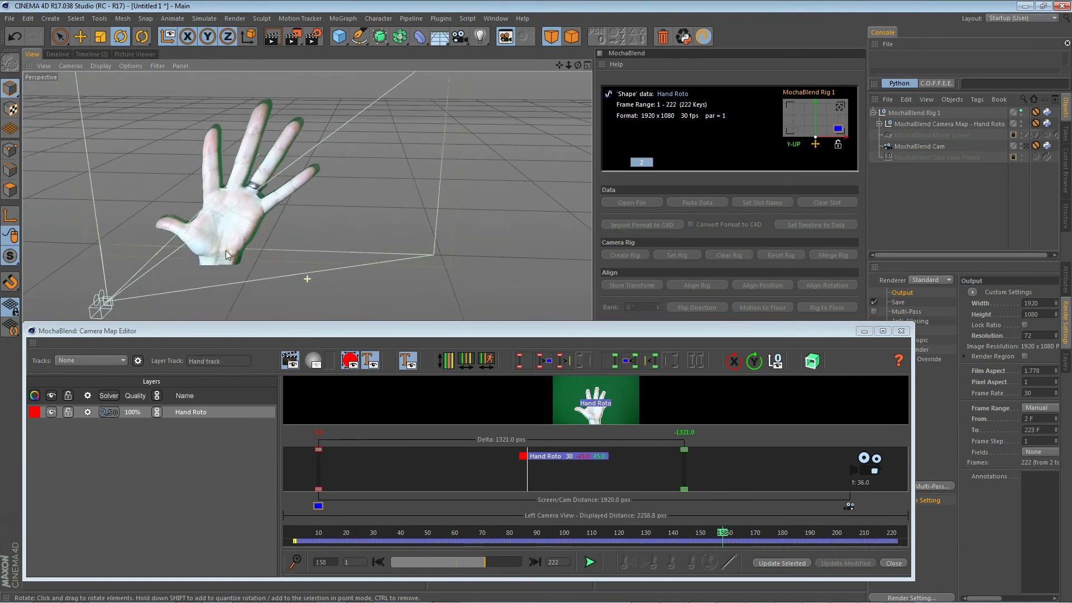
pyautogui.click(841, 108)
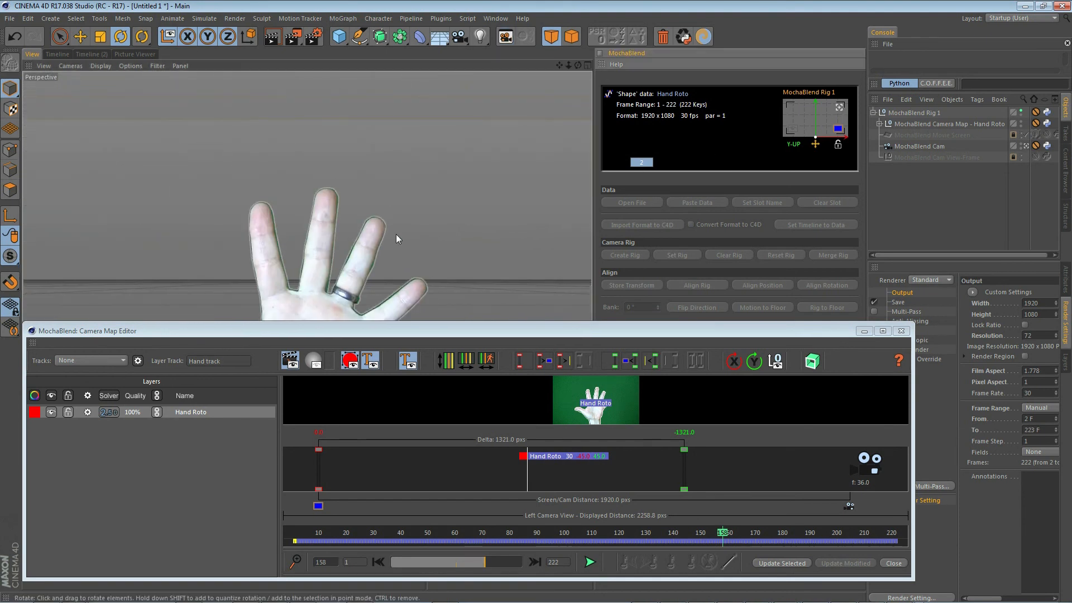
pyautogui.click(793, 130)
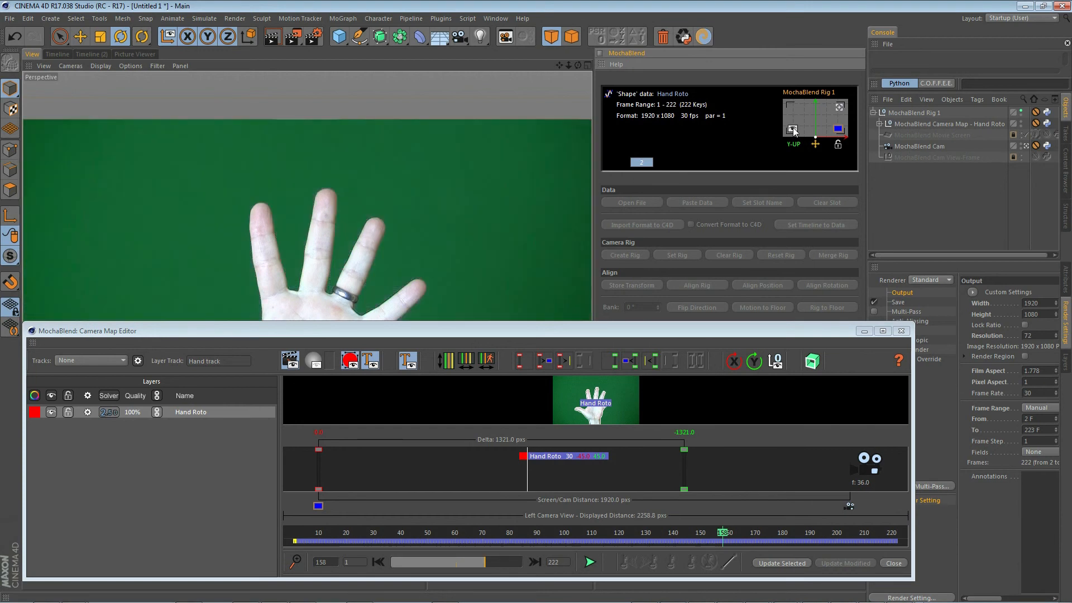
pyautogui.click(794, 130)
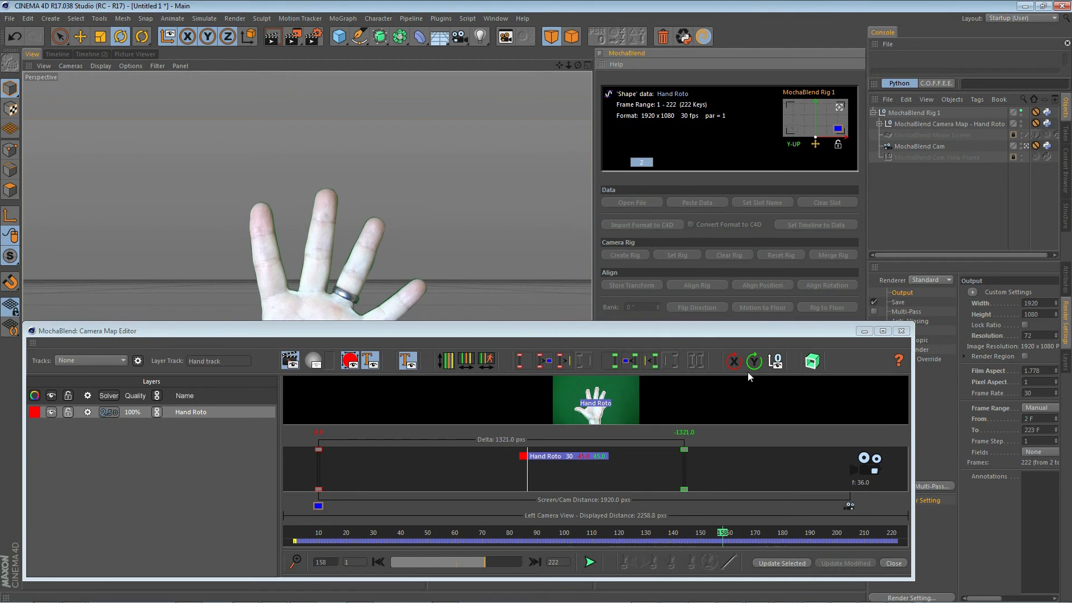
pyautogui.click(839, 106)
pyautogui.keyDown('alt'); pyautogui.moveTo(307, 245); pyautogui.dragTo(427, 240); pyautogui.keyUp('alt')
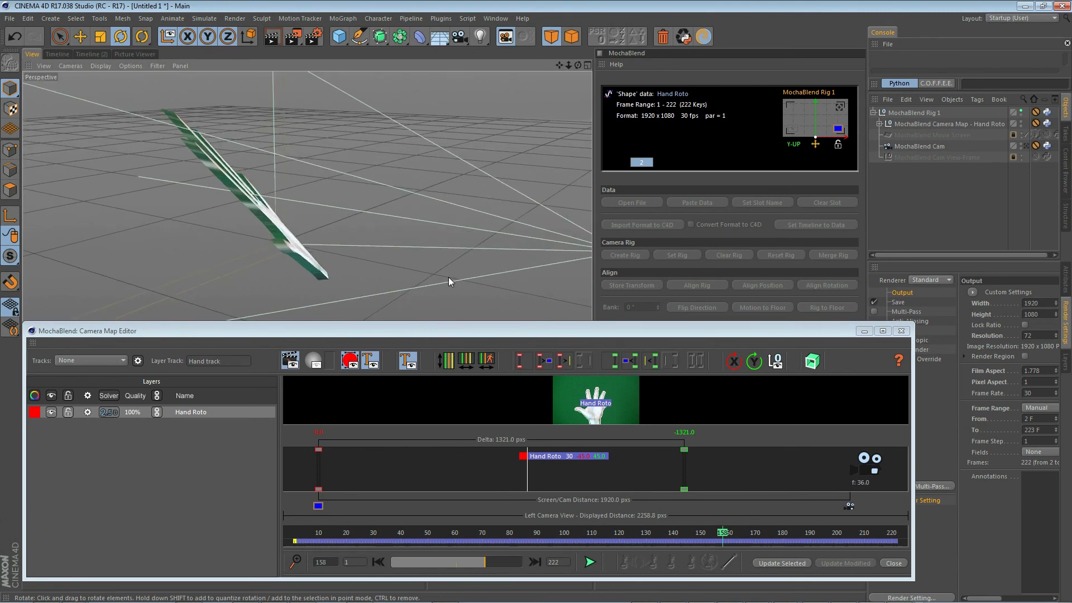
# Reset the Hand Roto layer's Y and X rotation to 0 and update the modified layer
pyautogui.click(757, 363)
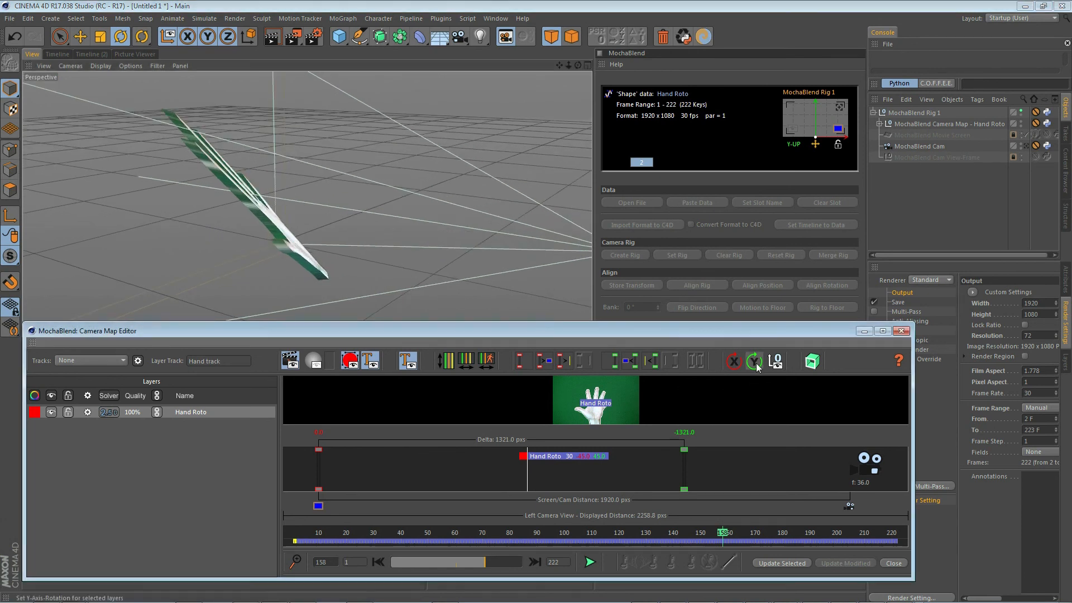
pyautogui.click(757, 364)
pyautogui.press('Return')
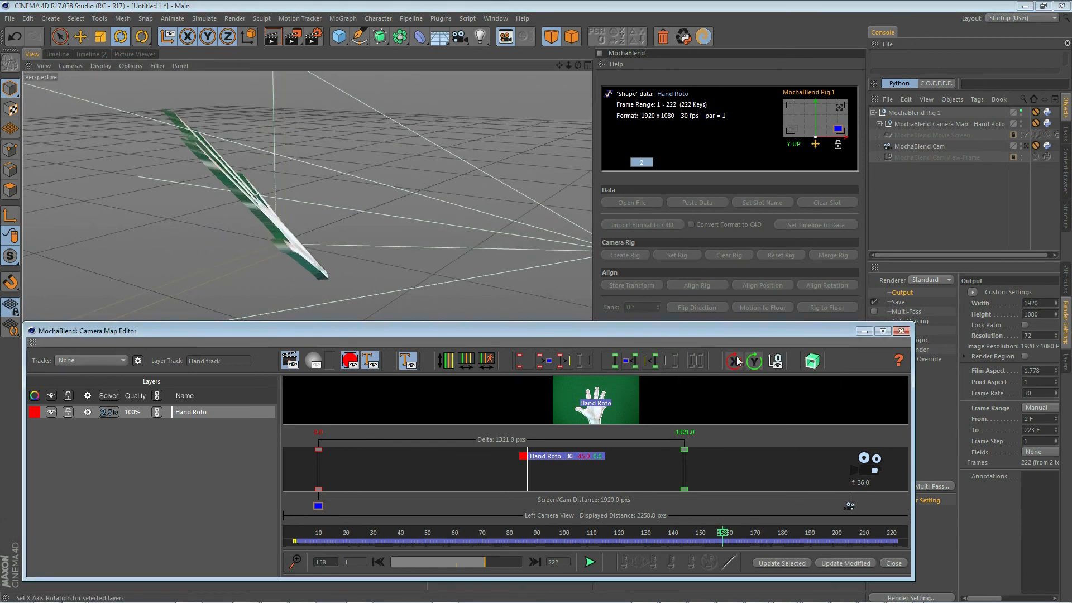
pyautogui.click(747, 353)
pyautogui.write('0')
pyautogui.press('Return')
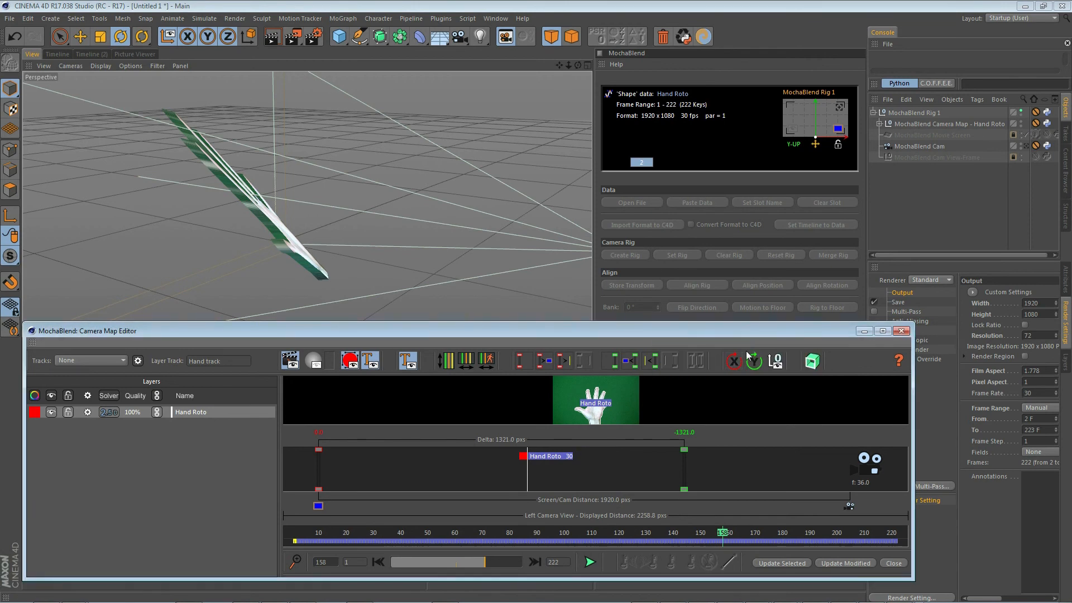
pyautogui.click(845, 562)
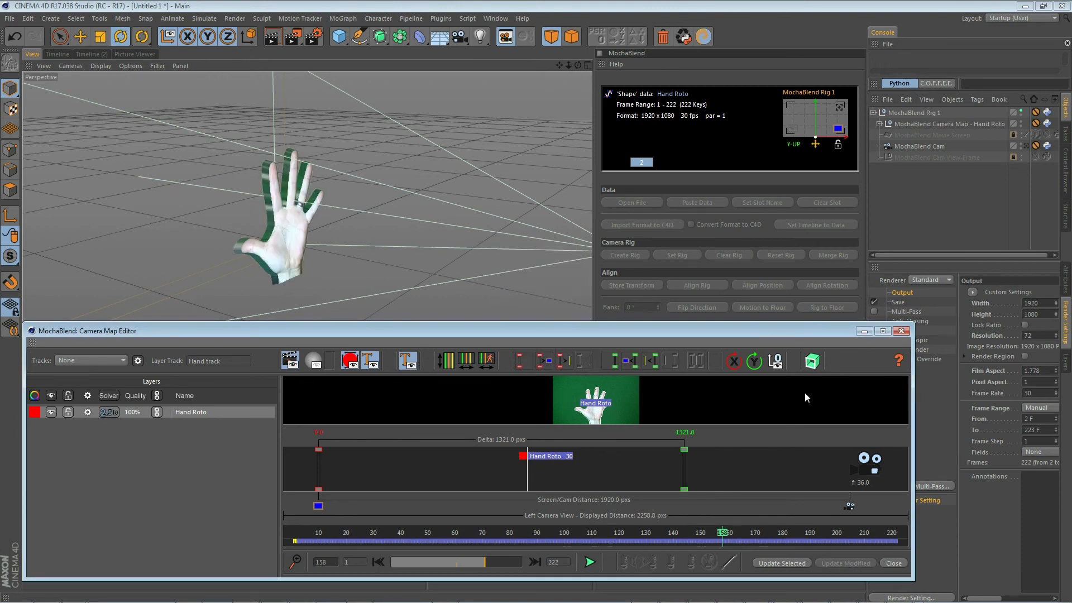
# Show the Hand Roto layer's rotation null, rotate it freehand in the viewport and update the selected layer
pyautogui.click(776, 363)
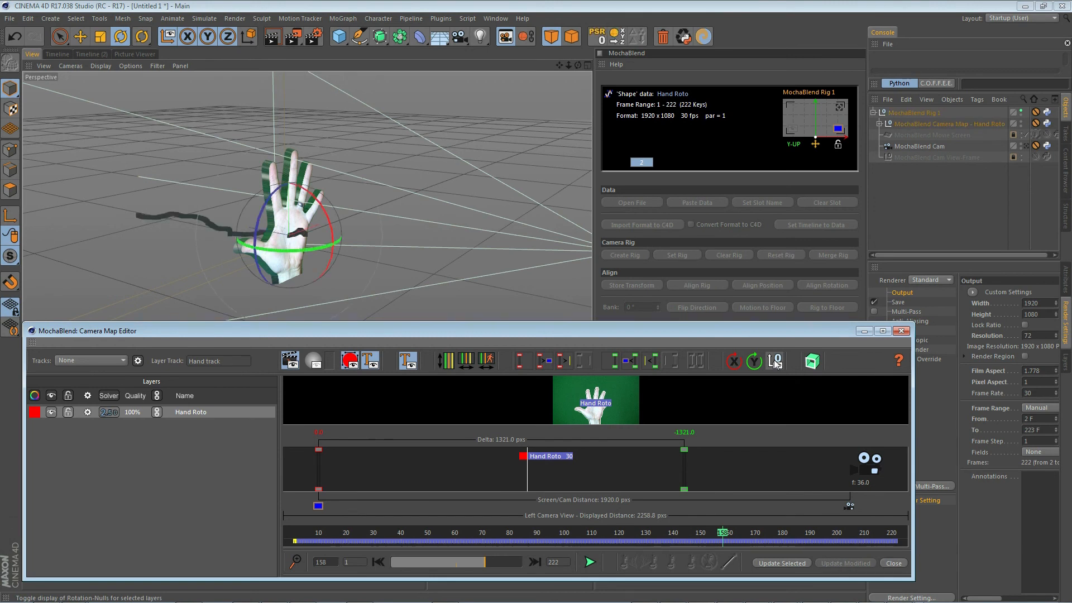
pyautogui.click(330, 225)
pyautogui.moveTo(330, 226); pyautogui.dragTo(306, 225)
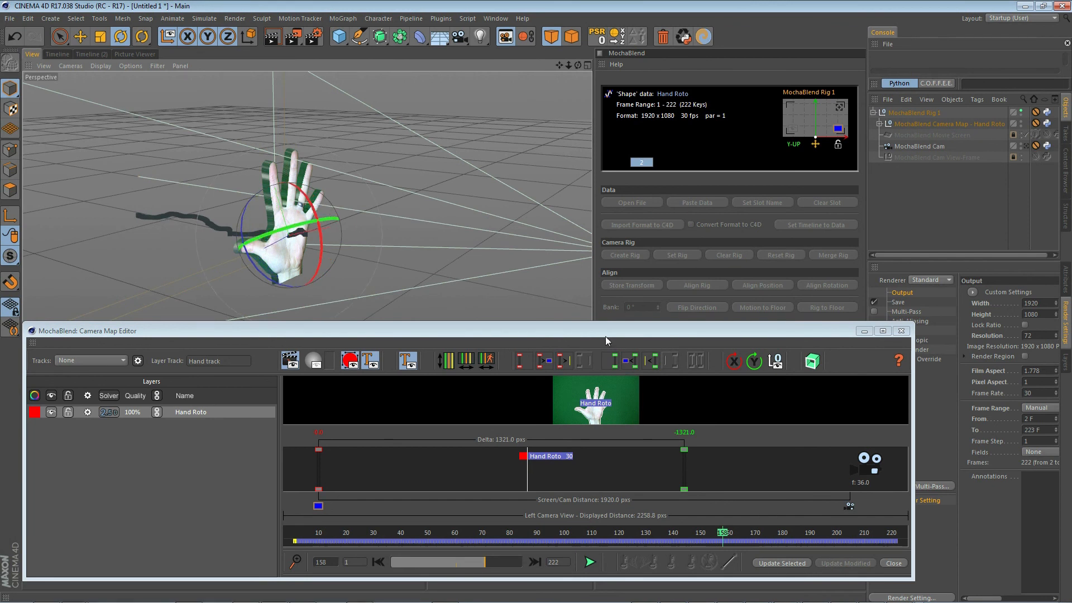
pyautogui.click(791, 562)
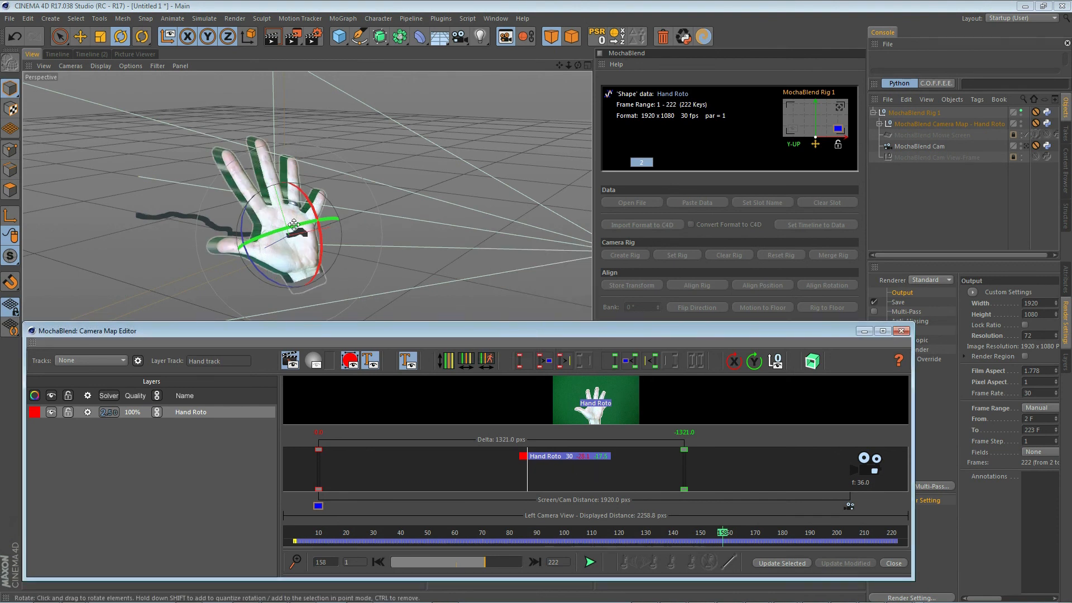
# Hide the layer's rotation null and view the rotated hand from the side of the camera
pyautogui.keyDown('alt'); pyautogui.moveTo(307, 278); pyautogui.dragTo(524, 318); pyautogui.keyUp('alt')
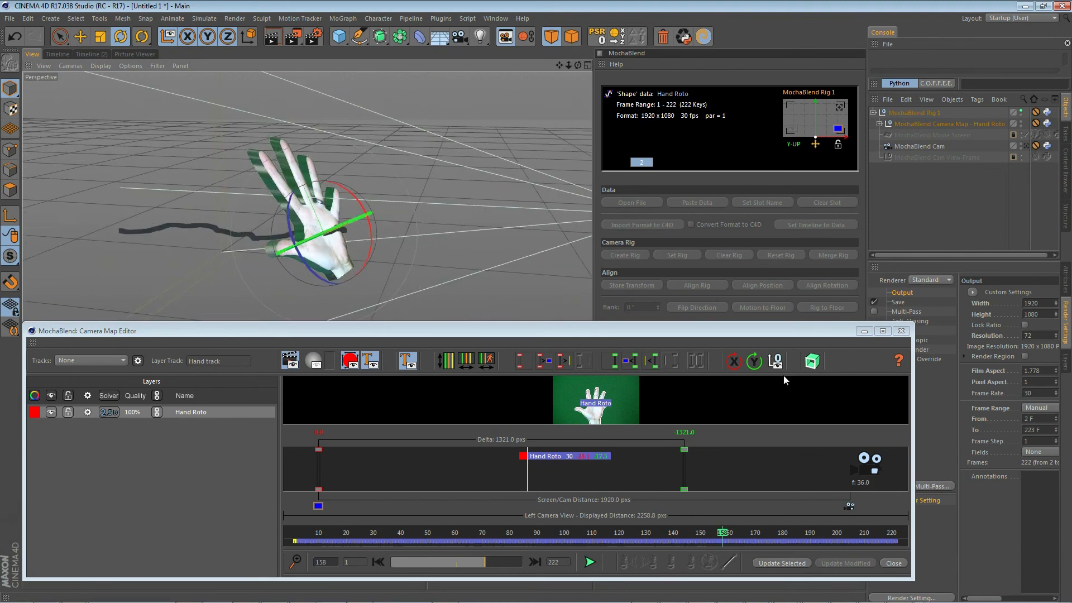
pyautogui.click(775, 362)
pyautogui.keyDown('alt'); pyautogui.moveTo(274, 223); pyautogui.dragTo(227, 280); pyautogui.keyUp('alt')
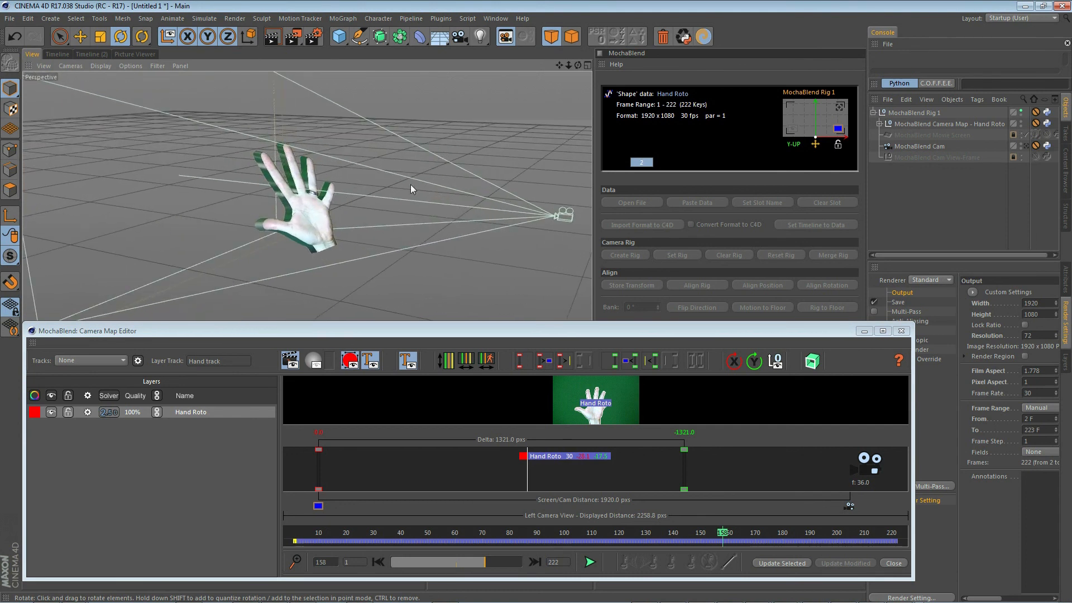